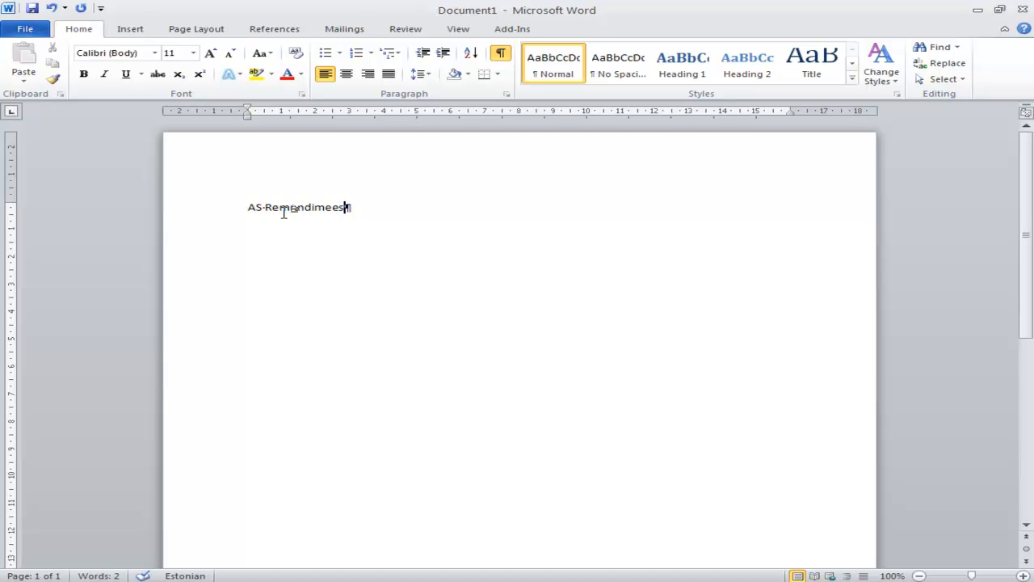
Place the cursor before "AS Remondimees", switch to Paint and draw a triangle with thick black lines inside the circle
{"action": "key", "text": "Home"}
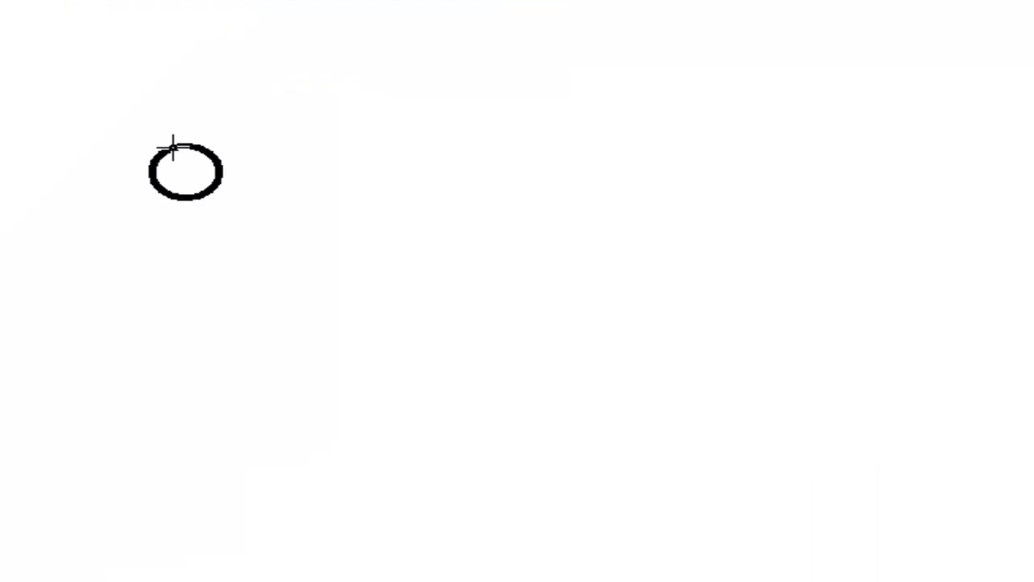
{"action": "left_click_drag", "start_coordinate": [149, 168], "coordinate": [158, 188]}
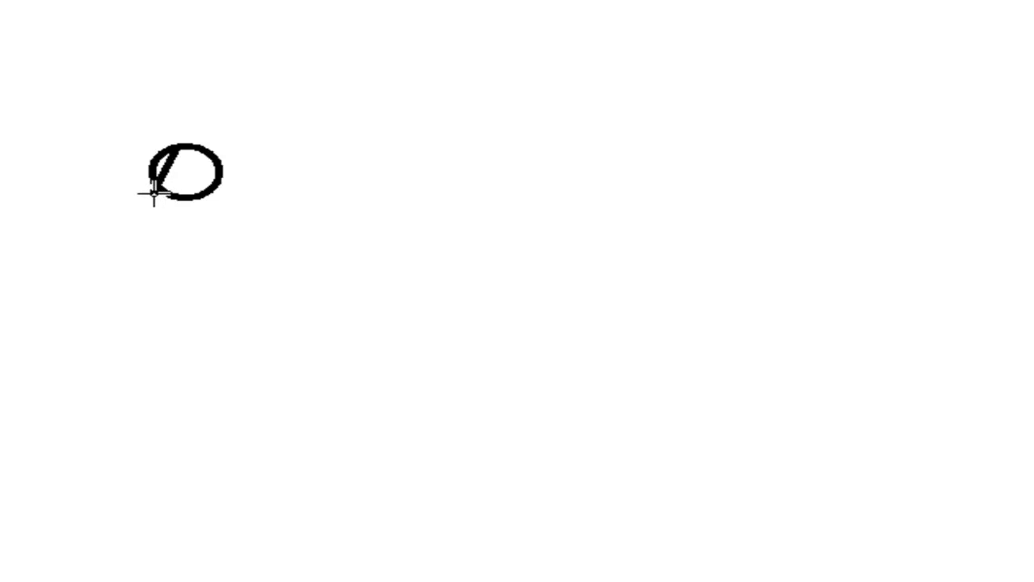
{"action": "left_click_drag", "start_coordinate": [153, 194], "coordinate": [215, 201]}
{"action": "left_click_drag", "start_coordinate": [180, 143], "coordinate": [217, 197]}
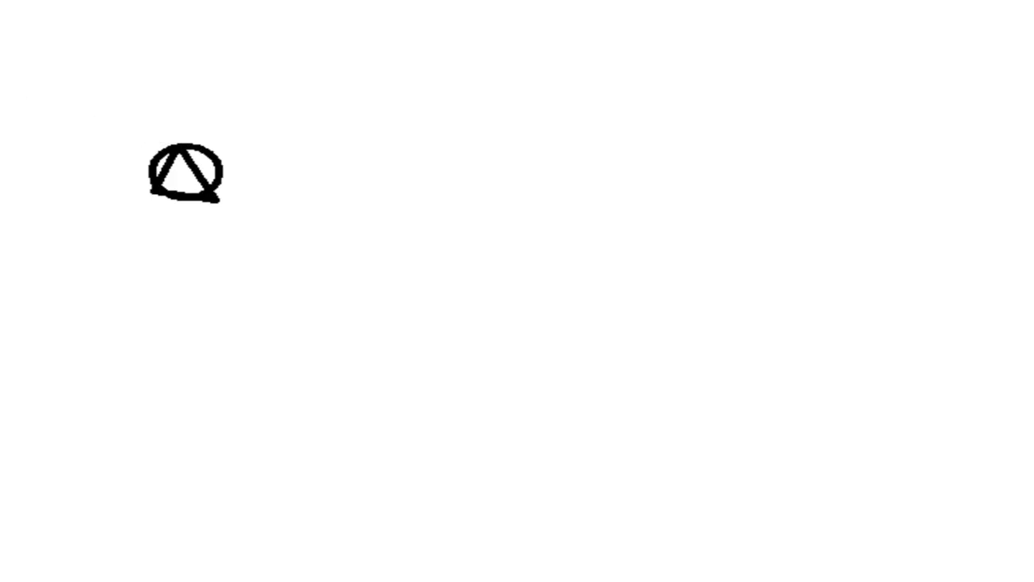
Copy the circle-and-triangle logo and paste it into the Word document before "AS Remondimees"
{"action": "left_click_drag", "start_coordinate": [134, 129], "coordinate": [236, 209]}
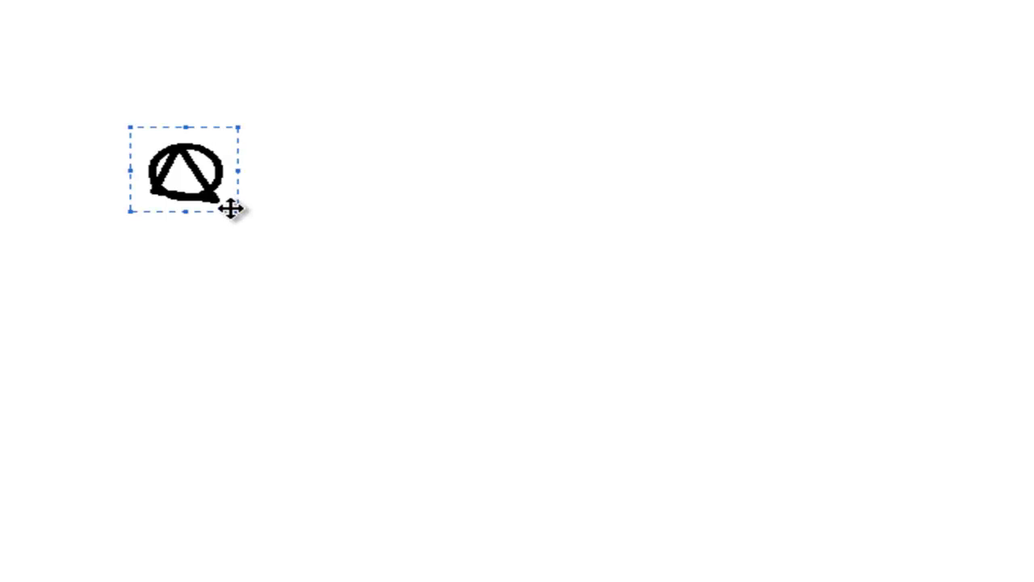
{"action": "right_click", "coordinate": [198, 161]}
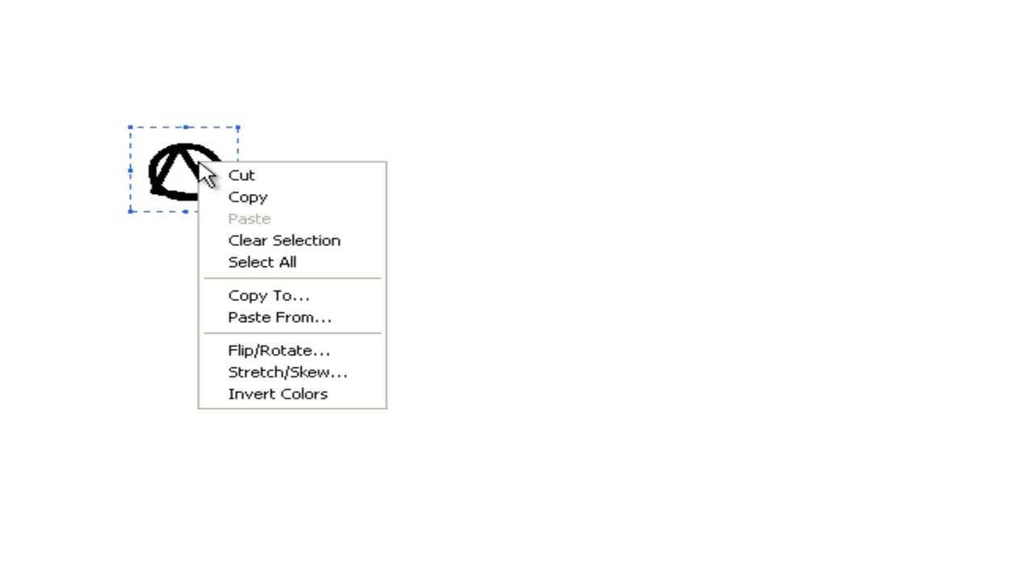
{"action": "left_click", "coordinate": [264, 198]}
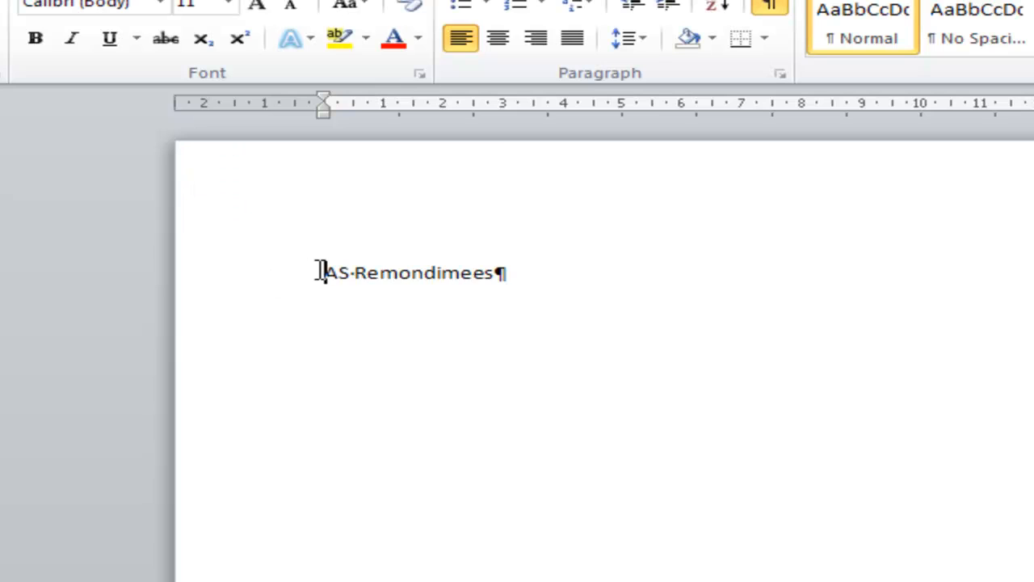
{"action": "right_click", "coordinate": [323, 271]}
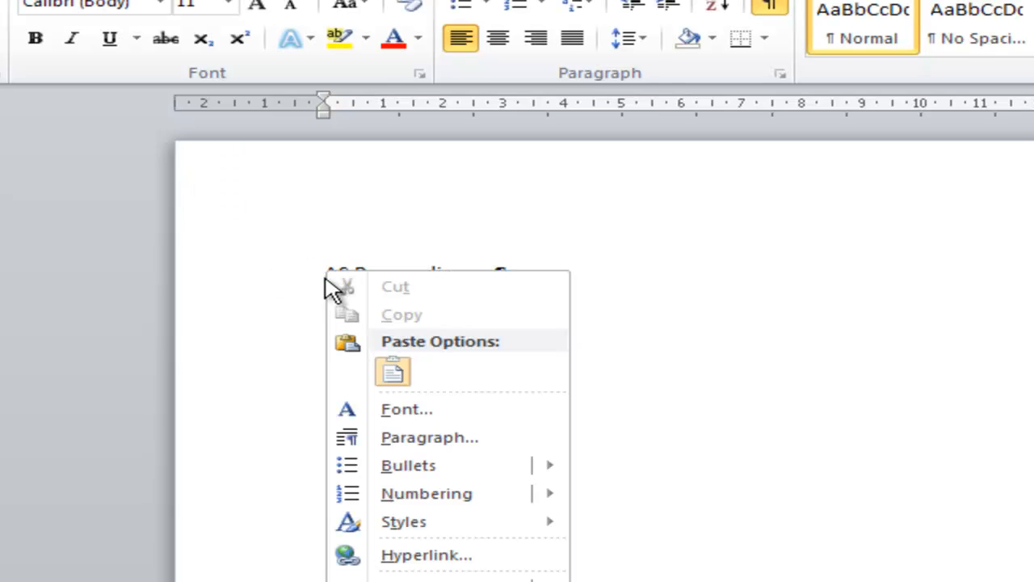
{"action": "left_click", "coordinate": [393, 374]}
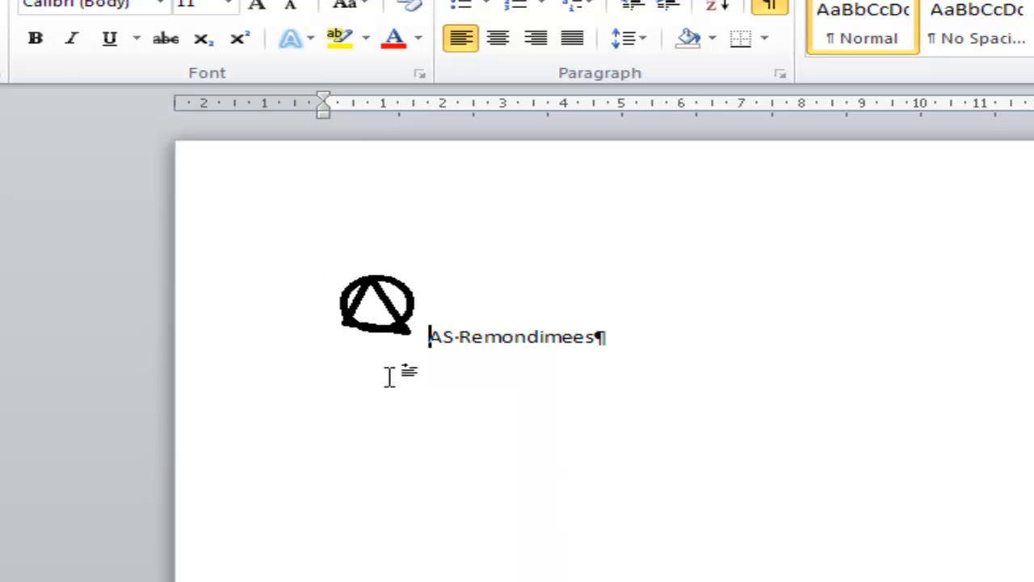
Leave an empty paragraph below the company heading and enter the recipient's full name, "OÜ Hommikuleht", the street address, and the postal code with city
{"action": "left_click", "coordinate": [659, 334]}
{"action": "key", "text": "Return"}
{"action": "key", "text": "Return"}
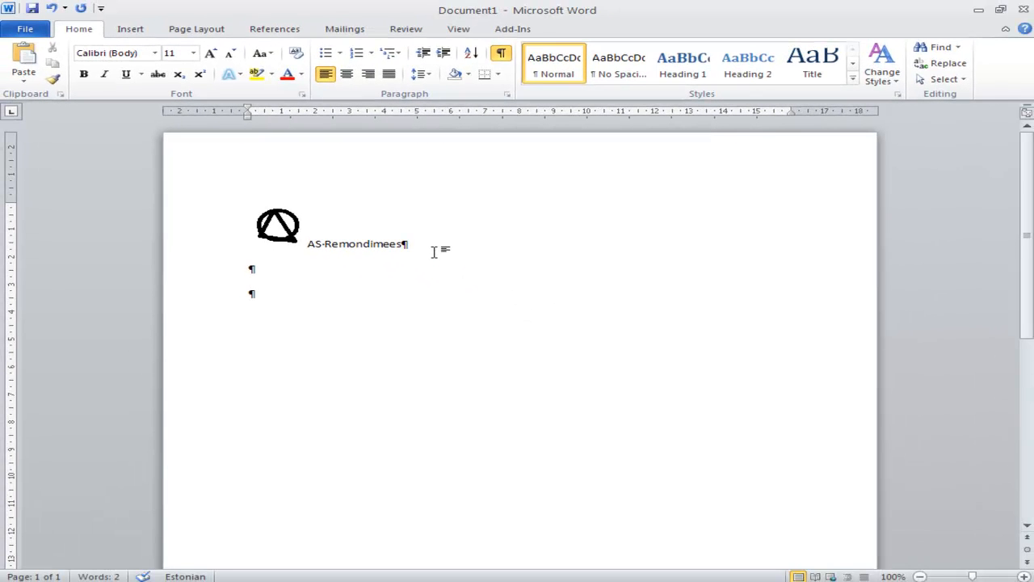
{"action": "type", "text": "Aino Kask"}
{"action": "key", "text": "Return"}
{"action": "type", "text": "OÜ Hommikuleht"}
{"action": "key", "text": "Return"}
{"action": "type", "text": "Narva mnt 12"}
{"action": "key", "text": "Return"}
{"action": "type", "text": "EE"}
{"action": "type", "text": "0001 T"}
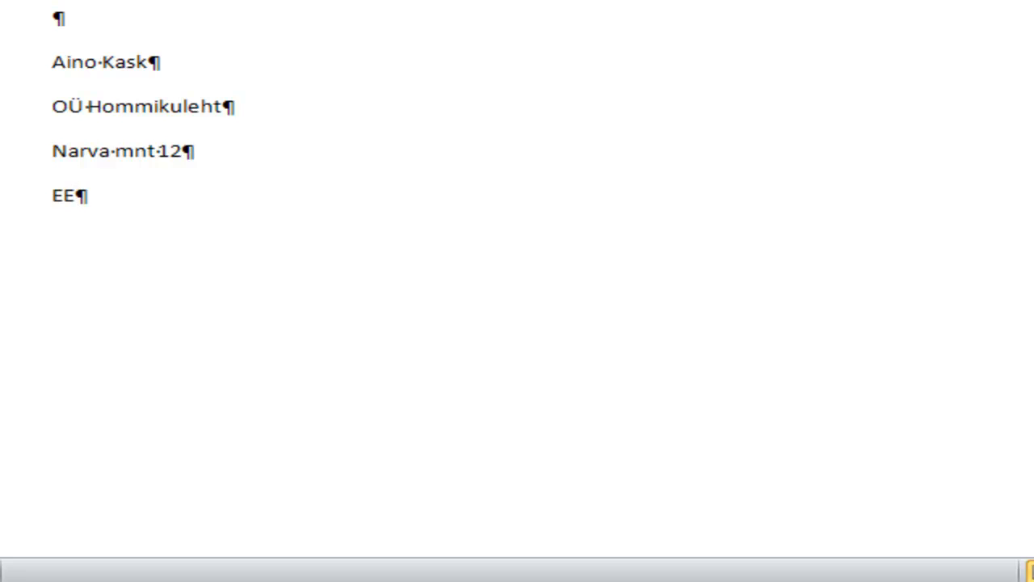
{"action": "type", "text": "ALLINN"}
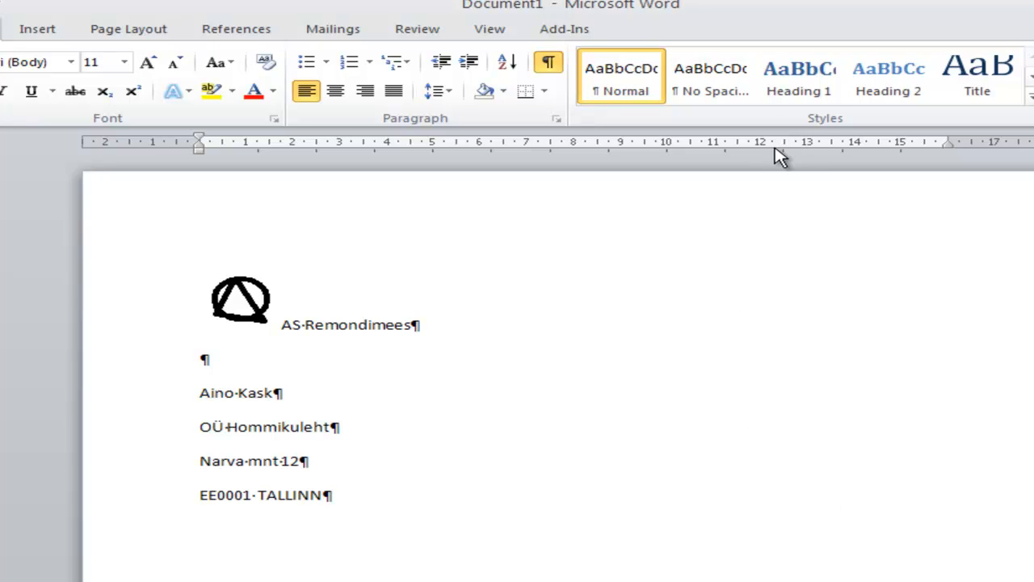
Set a left tab stop at about 11.5 cm on the recipient's city line and enter "Meie 10.10.03 nr 6/5" at it
{"action": "left_click", "coordinate": [738, 145]}
{"action": "key", "text": "Tab"}
{"action": "type", "text": "Meie 10"}
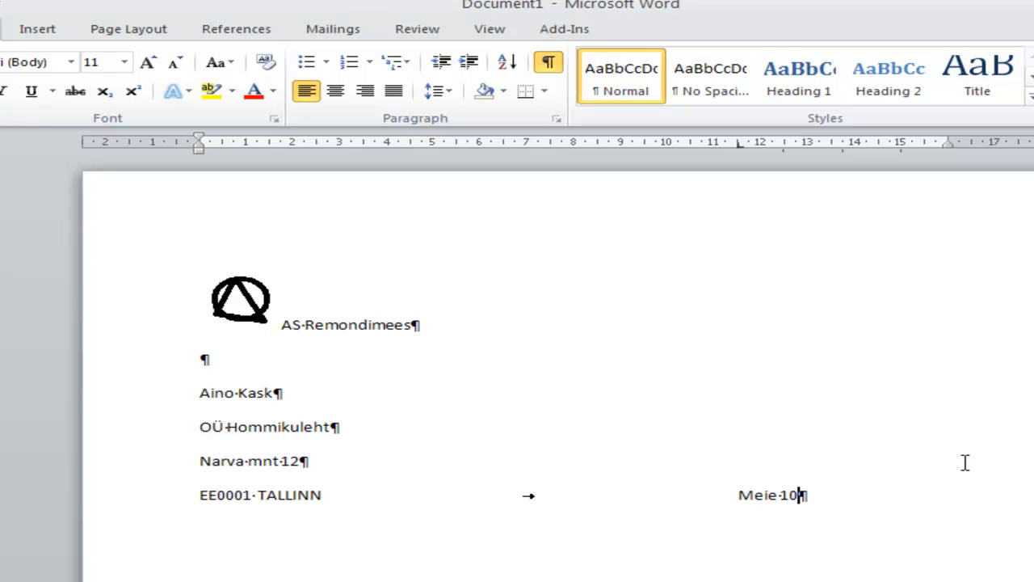
{"action": "type", "text": ".10.03"}
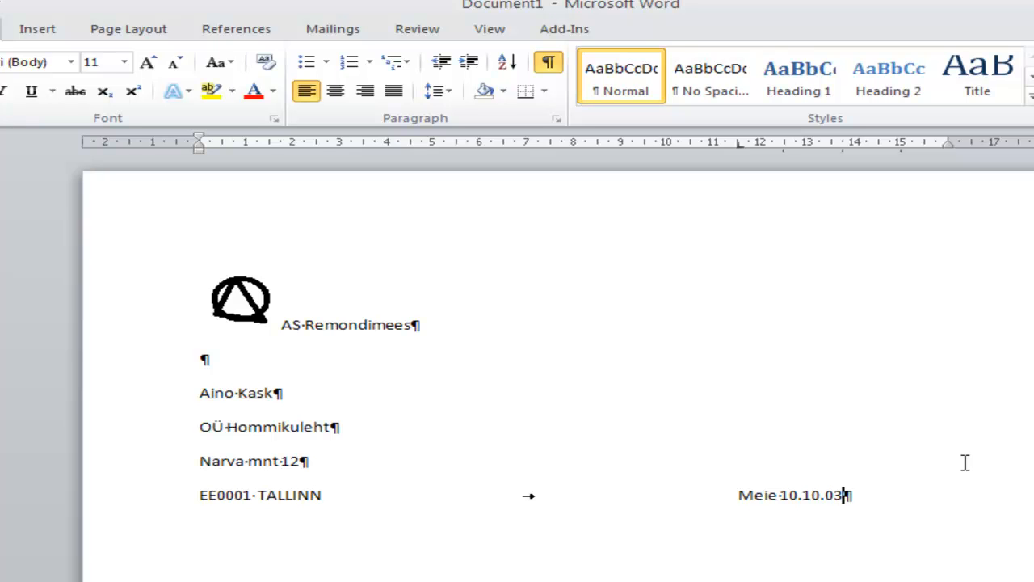
{"action": "type", "text": " nr"}
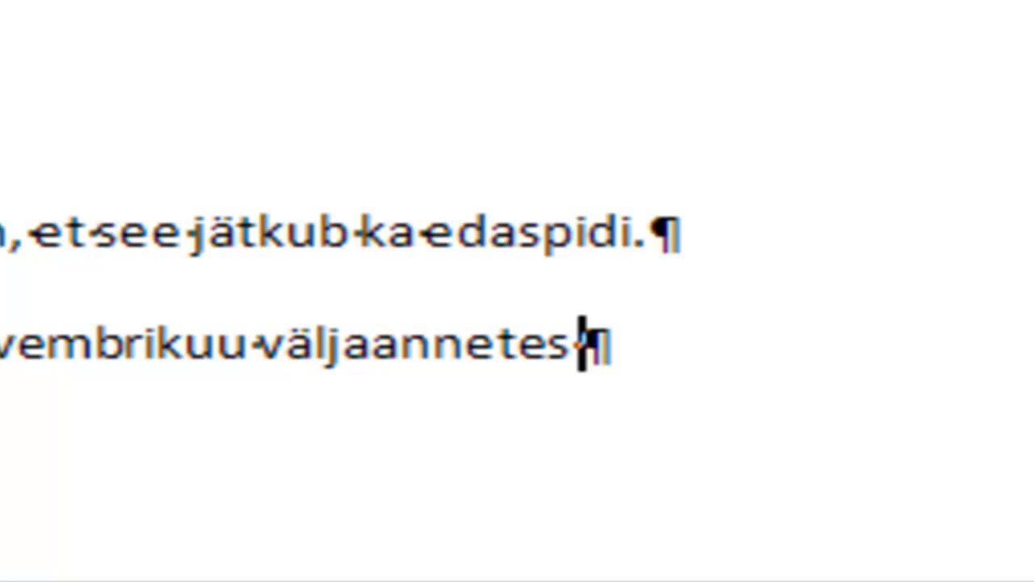
Finish the booking sentence with "¼ lk must-valget reklaampinda." and add the lines "Tasumise vastavalt hinnakirjale garanteerin." and "Reklaam tekst on järgnev:"
{"action": "type", "text": "1"}
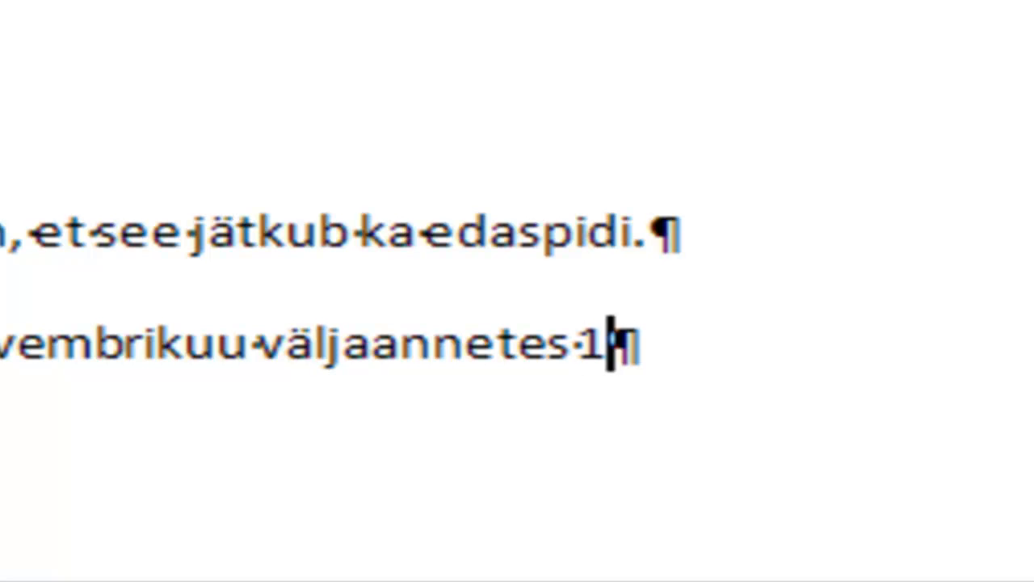
{"action": "type", "text": "/"}
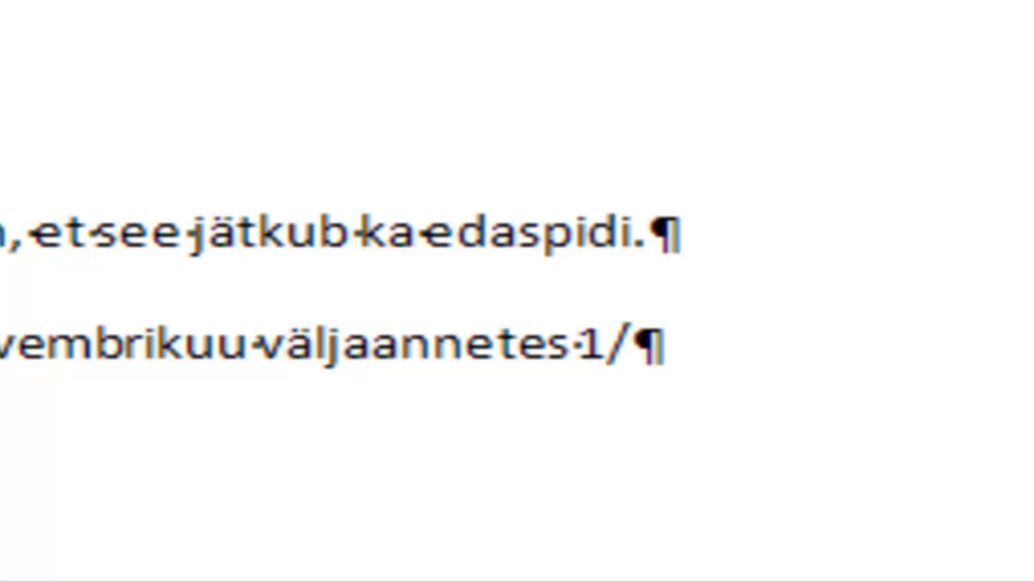
{"action": "type", "text": "4"}
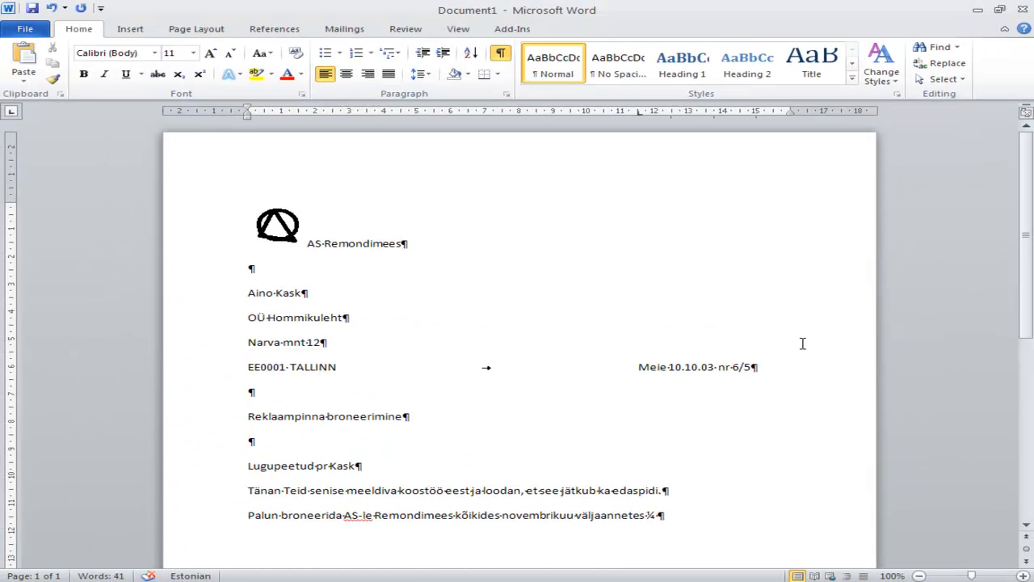
{"action": "type", "text": "lk must-valget"}
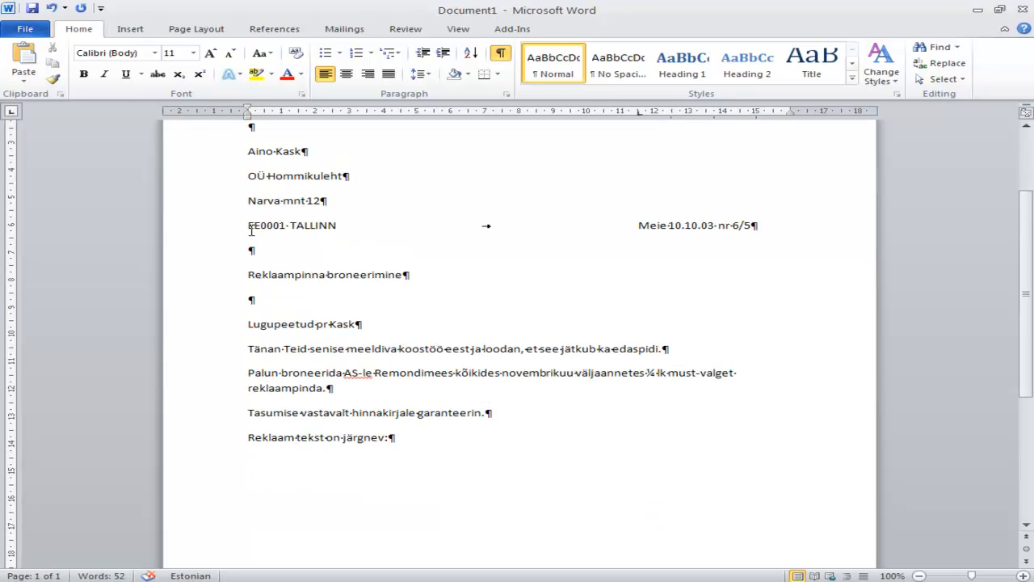
Insert a Simple Text Box beside "Reklaam tekst on järgnev:" with the ad text starting "Remondime kortereid, maju ja büroopindu." and ending with the contact address and phone number
{"action": "left_click", "coordinate": [127, 30]}
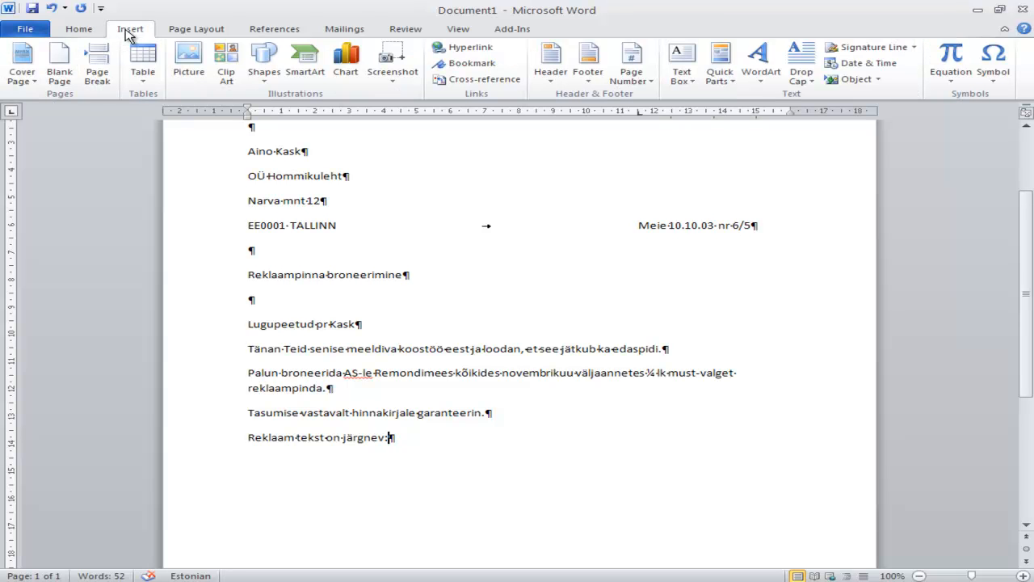
{"action": "left_click", "coordinate": [683, 79]}
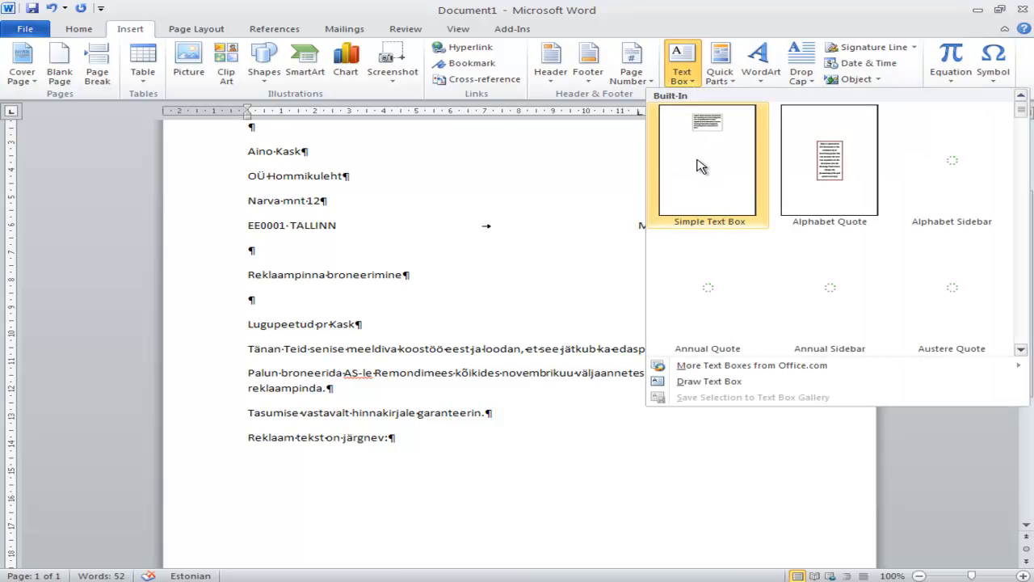
{"action": "left_click", "coordinate": [701, 164]}
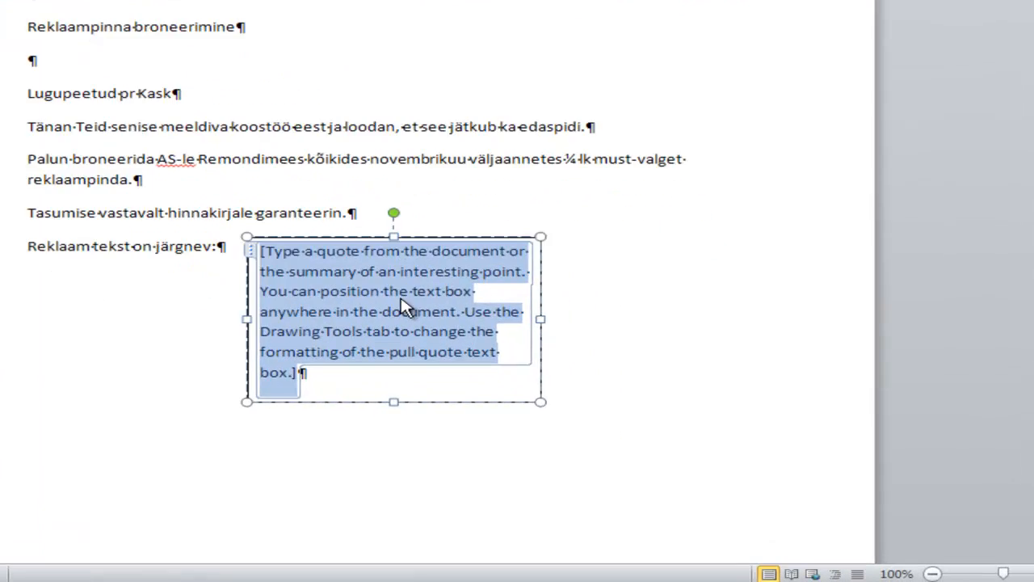
{"action": "type", "text": "R"}
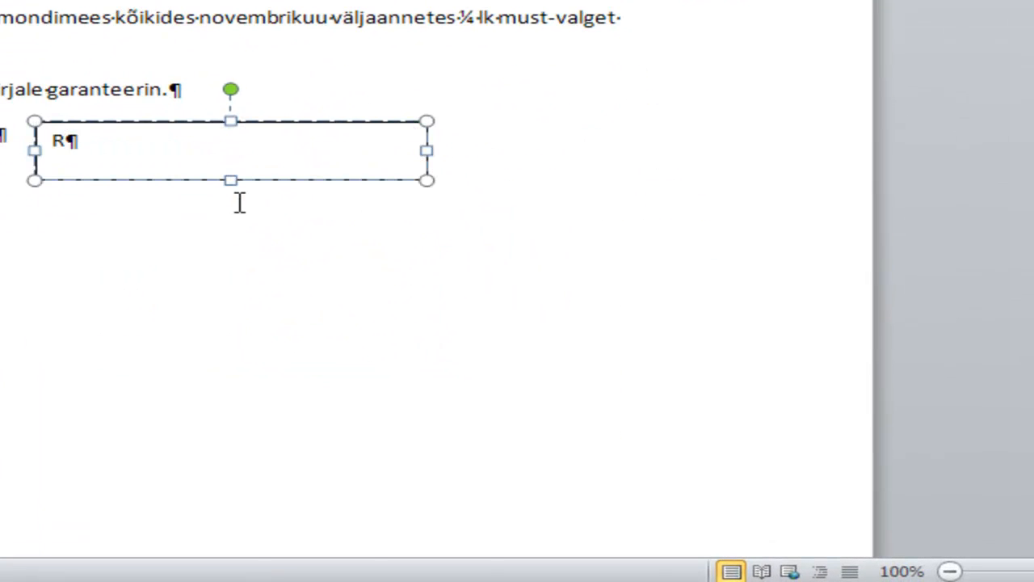
{"action": "type", "text": "emondime kortereid, maju ja"}
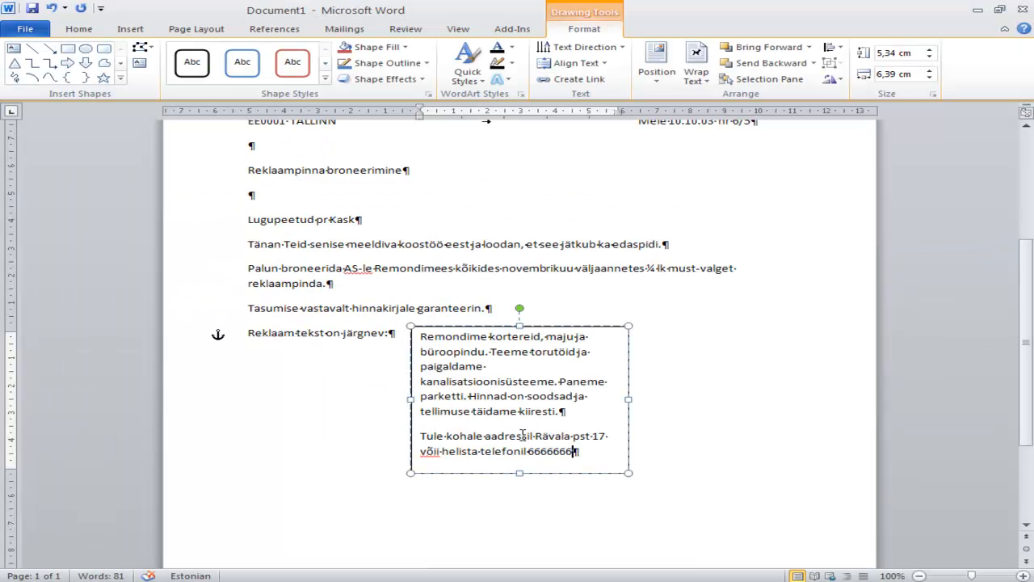
{"action": "scroll", "coordinate": [522, 435], "scroll_direction": "down", "scroll_amount": 2}
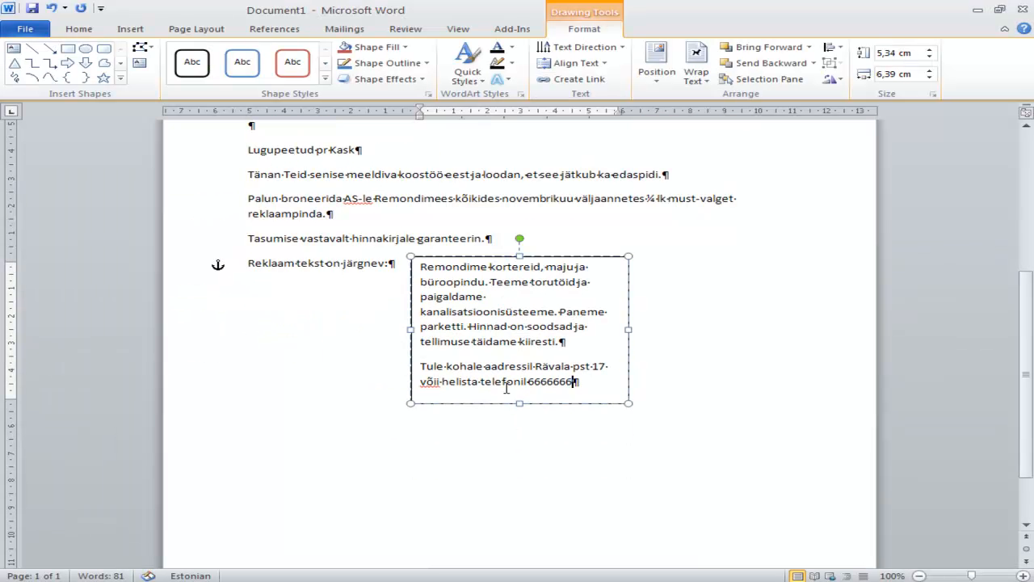
Leave six empty paragraphs below "Reklaam tekst on järgnev:" and add the closing "Lugupidamisega", an empty paragraph, the signer's full name and "/juhataja/"
{"action": "left_click", "coordinate": [511, 444]}
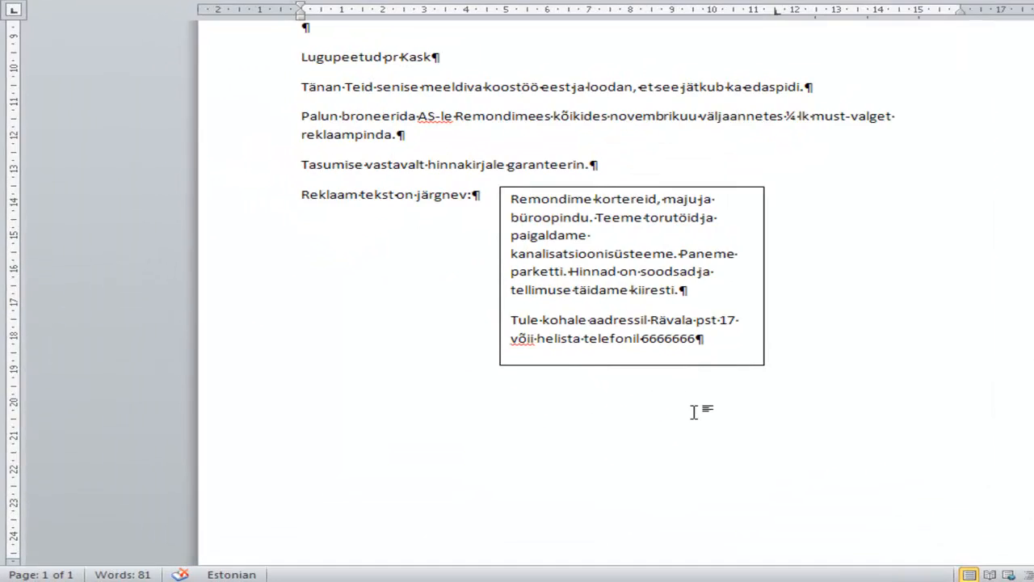
{"action": "key", "text": "Return"}
{"action": "key", "text": "Return"}
{"action": "key", "text": "Return"}
{"action": "key", "text": "Return"}
{"action": "key", "text": "Return"}
{"action": "key", "text": "Return"}
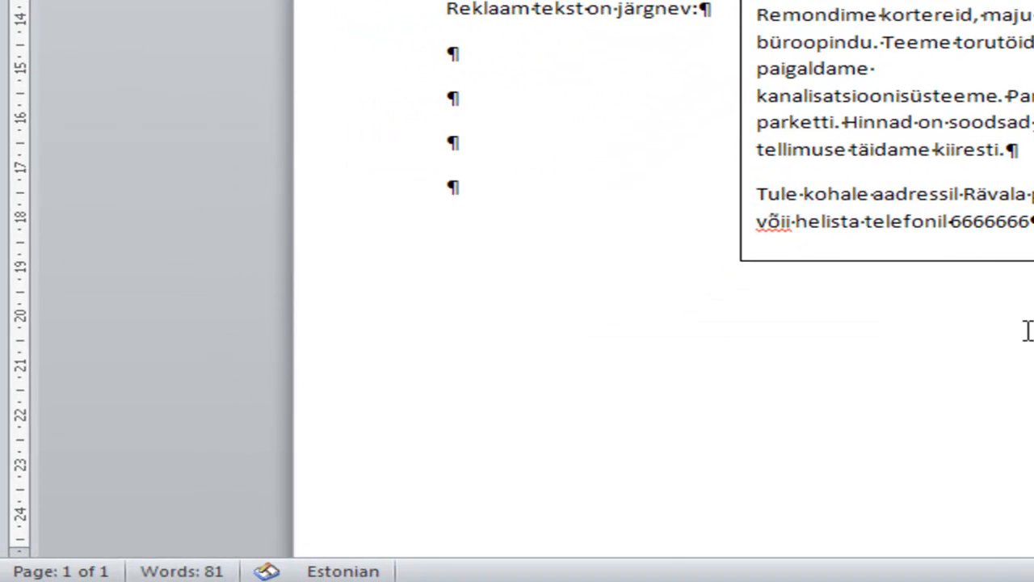
{"action": "key", "text": "Return"}
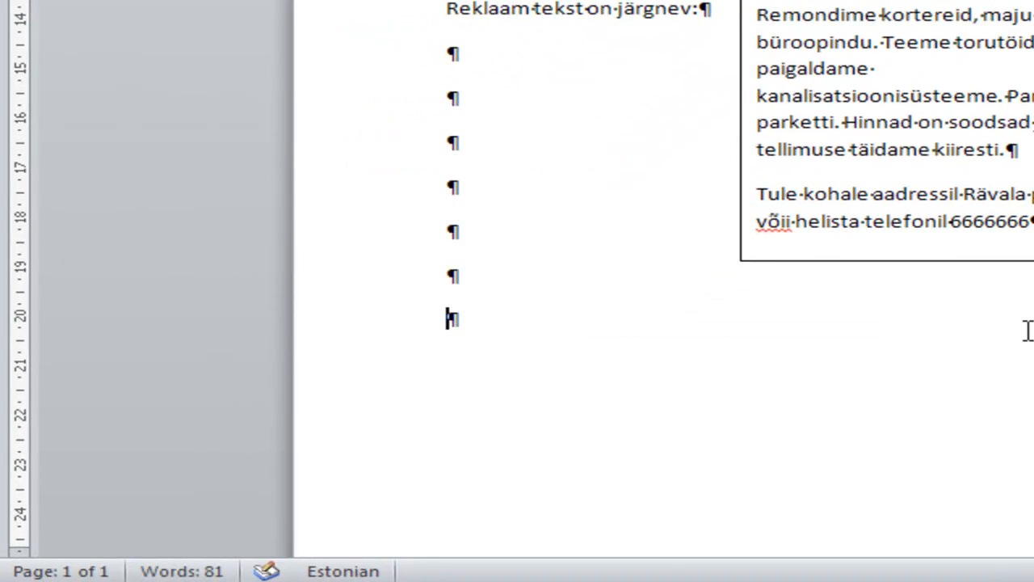
{"action": "type", "text": "Lugupidamisega"}
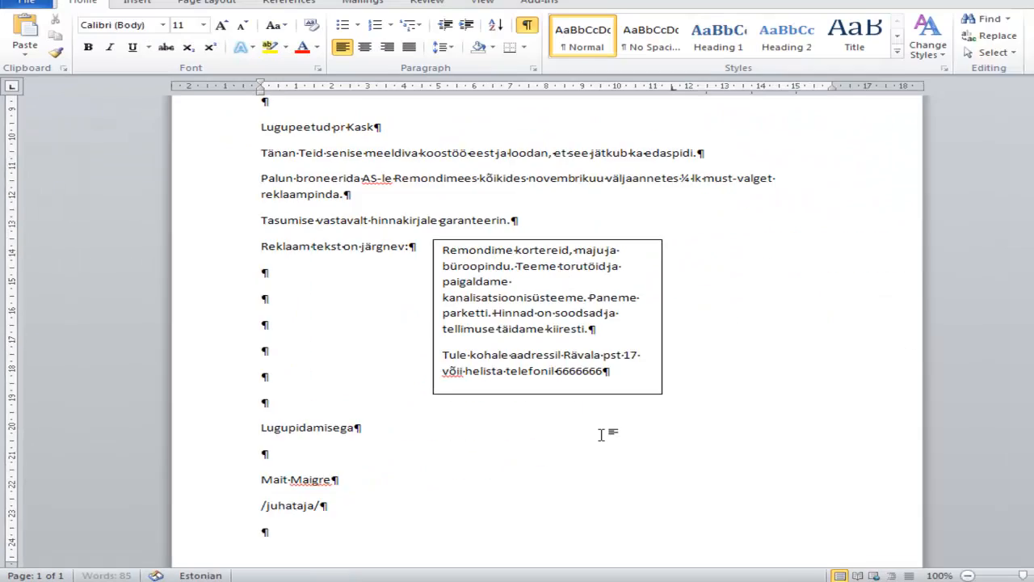
Delete one of the empty paragraphs beside the ad text box, above "Lugupidamisega"
{"action": "scroll", "coordinate": [598, 432], "scroll_direction": "down", "scroll_amount": 4}
{"action": "scroll", "coordinate": [550, 426], "scroll_direction": "down", "scroll_amount": 1}
{"action": "left_click", "coordinate": [309, 342]}
{"action": "scroll", "coordinate": [317, 344], "scroll_direction": "up", "scroll_amount": 2}
{"action": "scroll", "coordinate": [317, 344], "scroll_direction": "up", "scroll_amount": 7}
{"action": "scroll", "coordinate": [316, 344], "scroll_direction": "down", "scroll_amount": 4}
{"action": "scroll", "coordinate": [315, 345], "scroll_direction": "down", "scroll_amount": 2}
{"action": "left_click", "coordinate": [271, 331]}
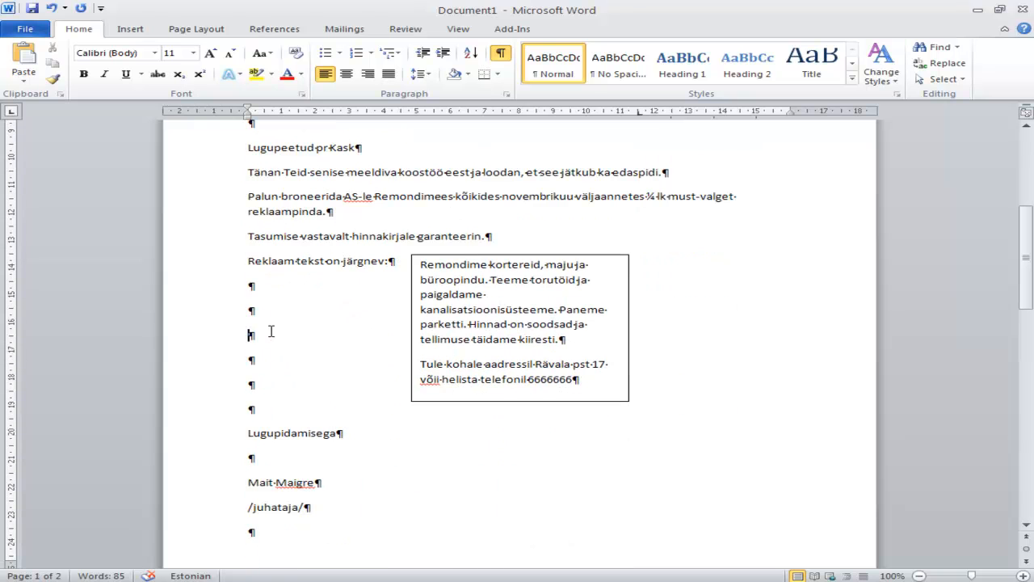
{"action": "key", "text": "Delete"}
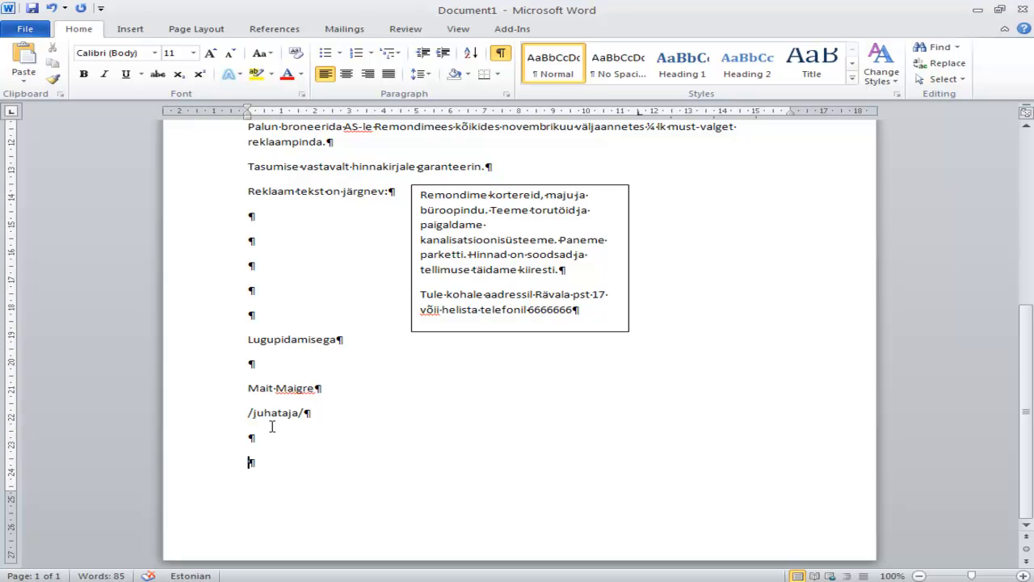
Reduce the page's bottom margin by about 0.5 cm and its top margin by about 0.8 cm
{"action": "scroll", "coordinate": [272, 427], "scroll_direction": "down", "scroll_amount": 2}
{"action": "left_click_drag", "start_coordinate": [8, 386], "coordinate": [8, 392]}
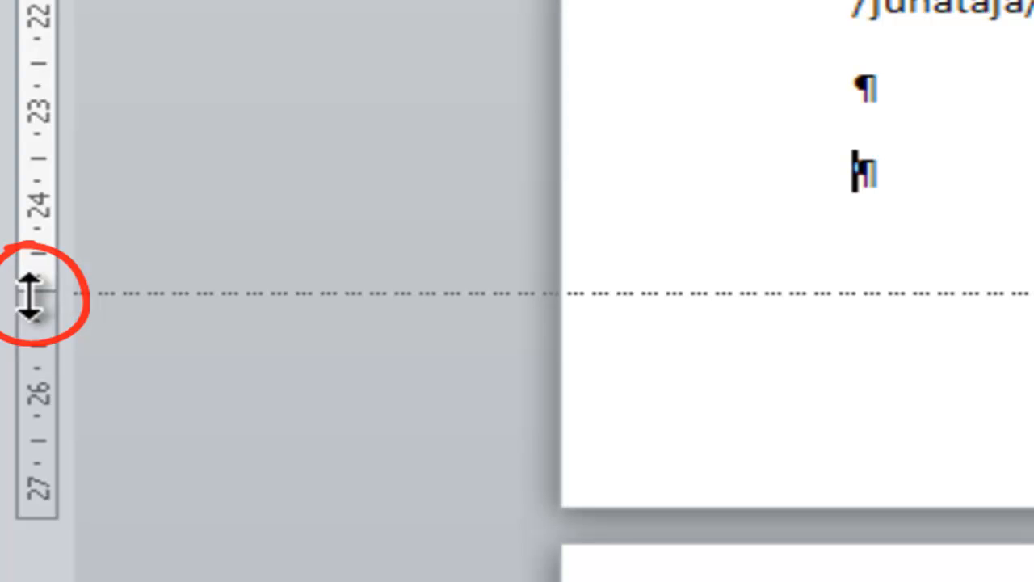
{"action": "left_click_drag", "start_coordinate": [29, 297], "coordinate": [29, 345]}
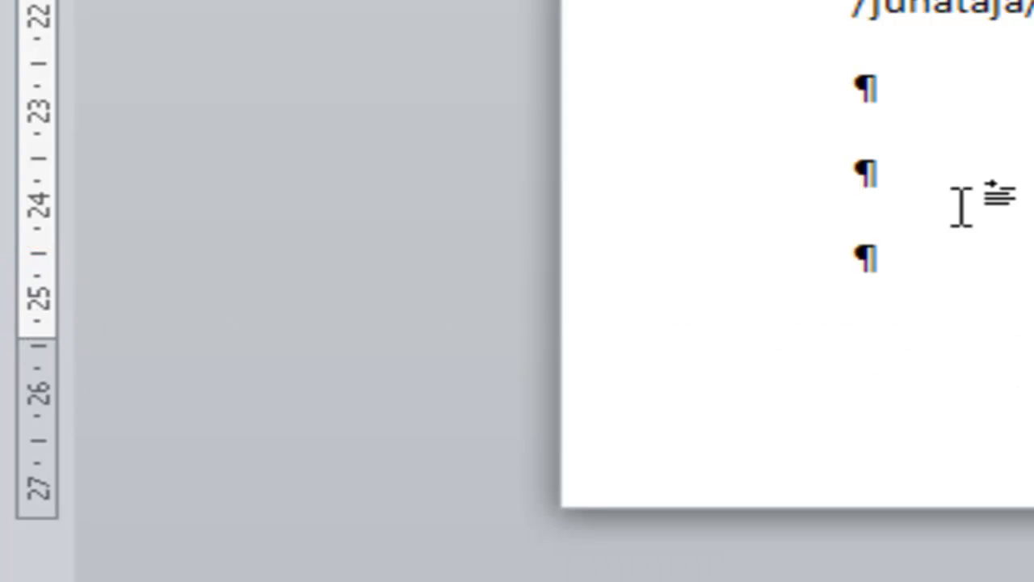
{"action": "scroll", "coordinate": [963, 208], "scroll_direction": "up", "scroll_amount": 11}
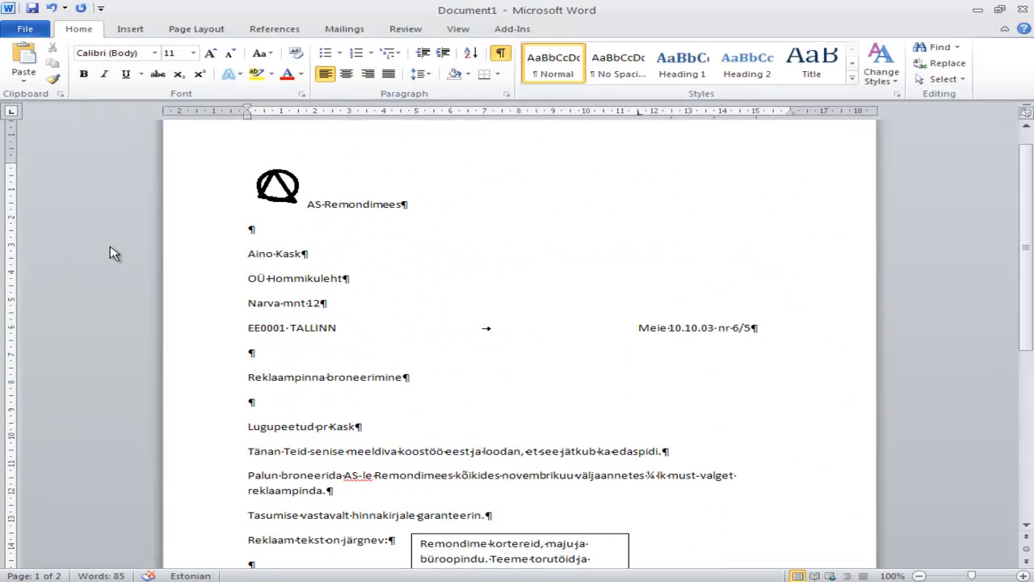
{"action": "scroll", "coordinate": [6, 188], "scroll_direction": "up", "scroll_amount": 1}
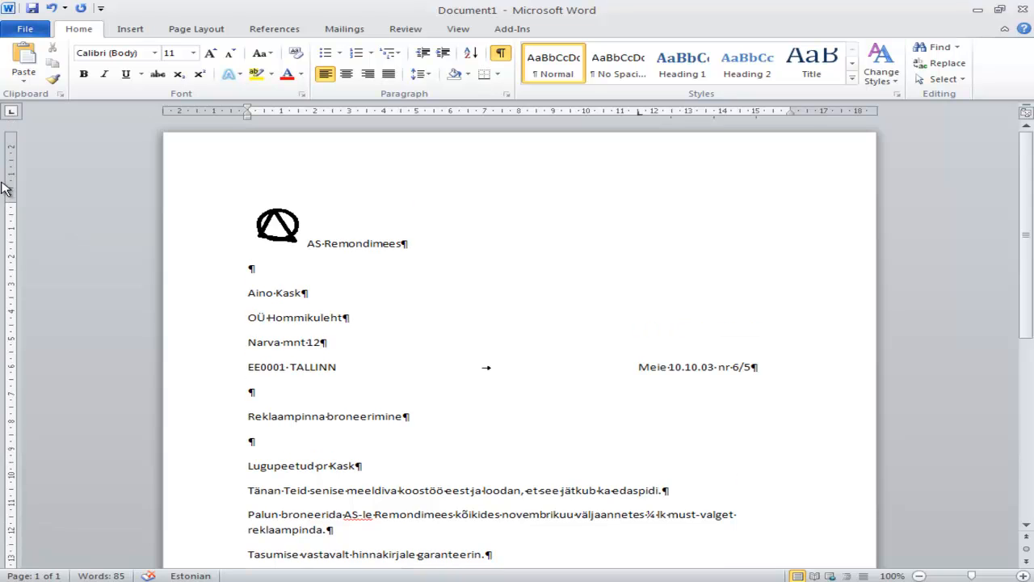
{"action": "left_click_drag", "start_coordinate": [8, 202], "coordinate": [9, 175]}
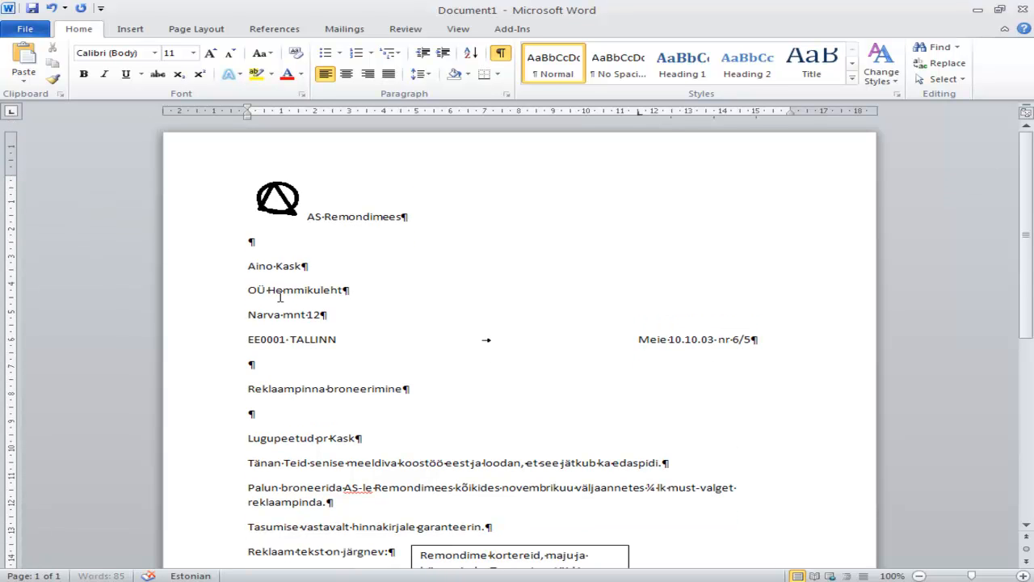
Check the letter's layout with the formatting marks hidden, and show the marks again
{"action": "scroll", "coordinate": [282, 299], "scroll_direction": "down", "scroll_amount": 7}
{"action": "scroll", "coordinate": [281, 318], "scroll_direction": "down", "scroll_amount": 1}
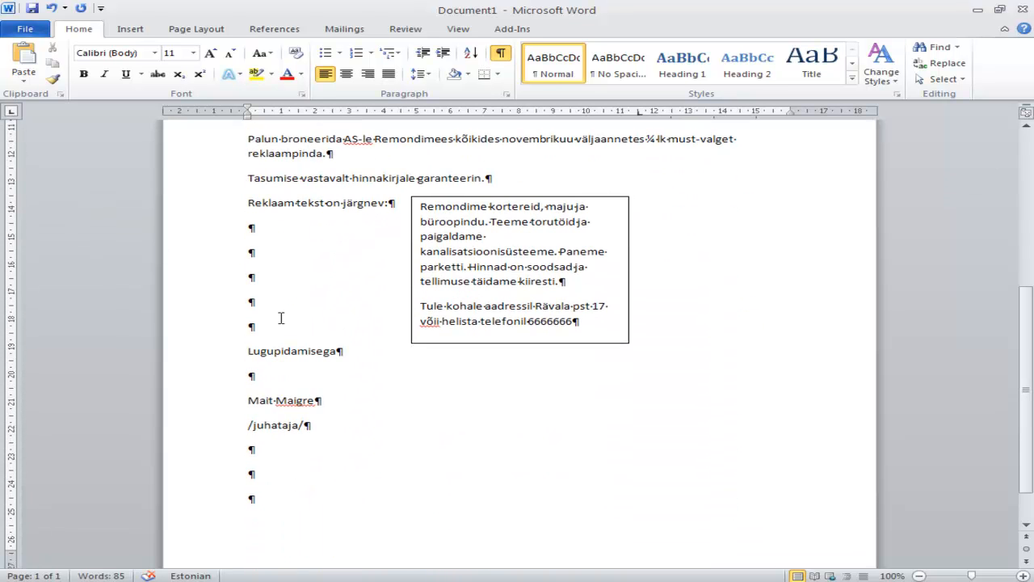
{"action": "scroll", "coordinate": [280, 318], "scroll_direction": "up", "scroll_amount": 1}
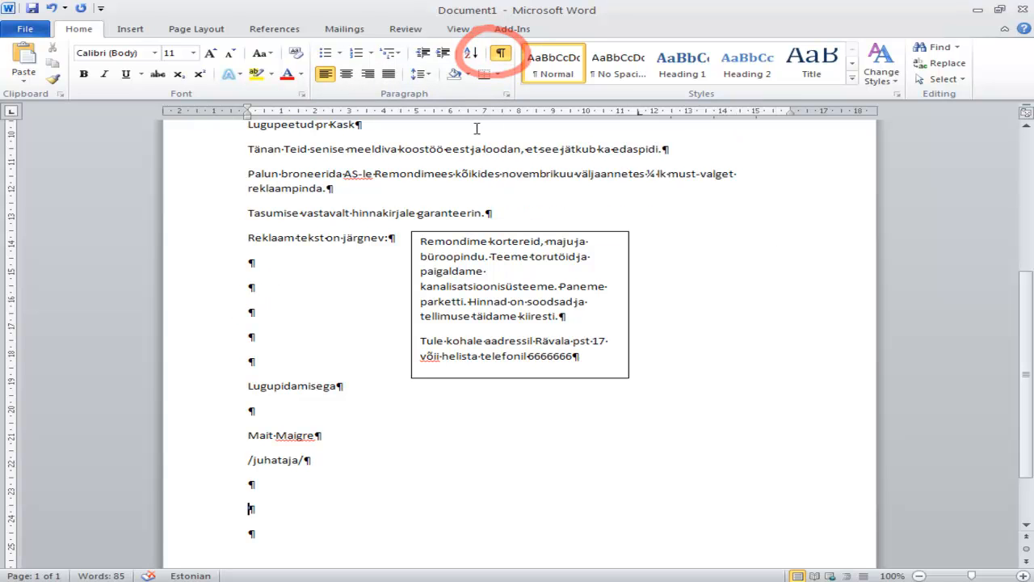
{"action": "left_click", "coordinate": [502, 54]}
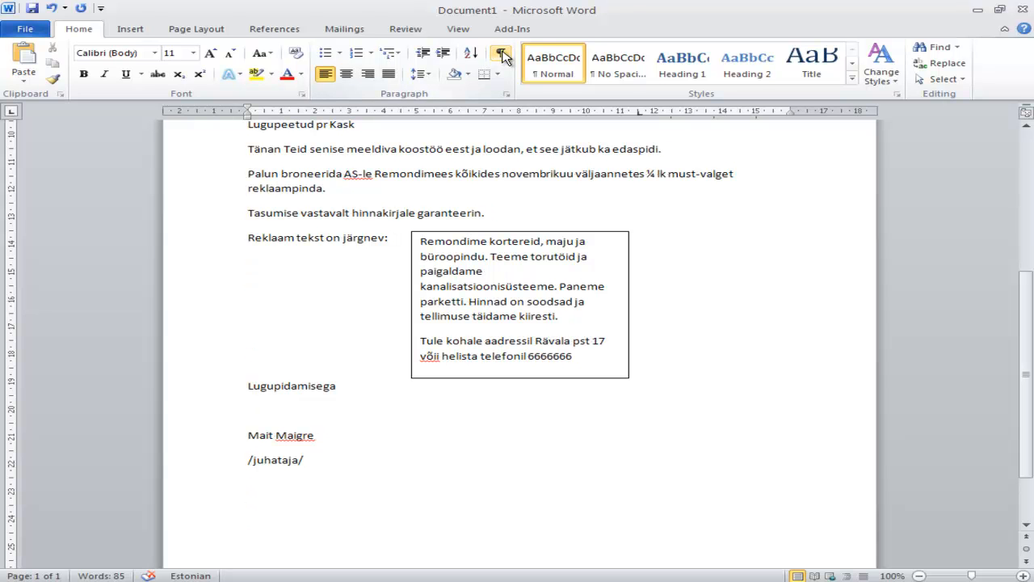
{"action": "left_click", "coordinate": [503, 54]}
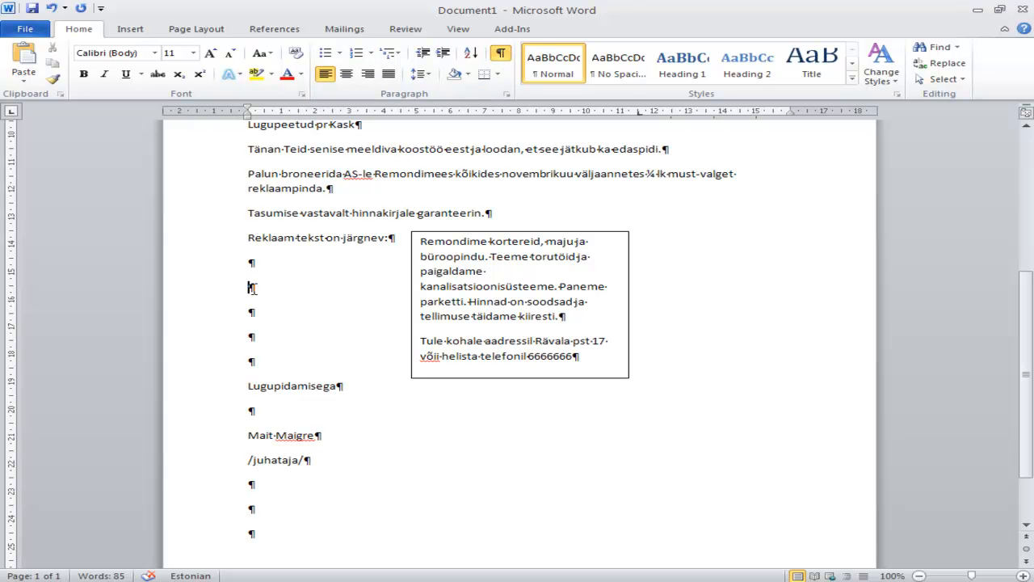
Delete another empty paragraph beside the ad text box, above "Lugupidamisega"
{"action": "key", "text": "Delete"}
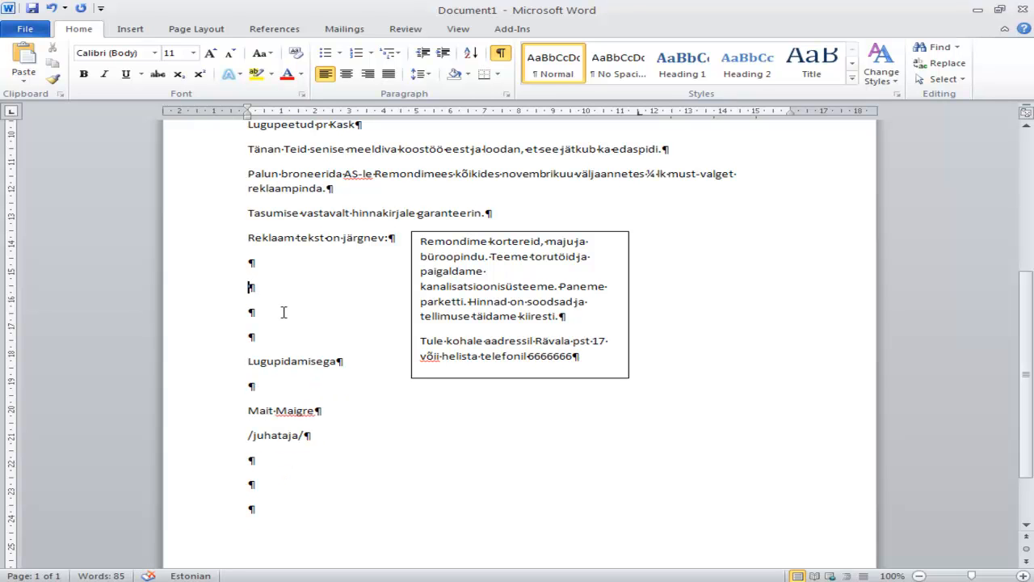
{"action": "scroll", "coordinate": [289, 490], "scroll_direction": "down", "scroll_amount": 2}
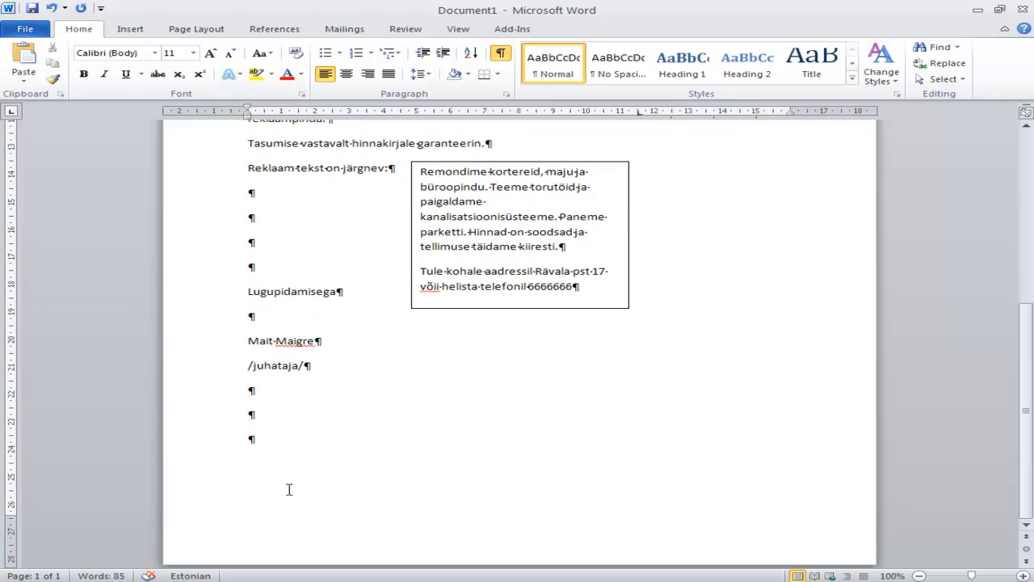
{"action": "scroll", "coordinate": [289, 489], "scroll_direction": "down", "scroll_amount": 1}
Add the company's contact block at the letter's end with tab stops at 5.5 and 10 cm: address, phone, fax, e-mail, website, registration and account numbers
{"action": "type", "text": "Rävala 17"}
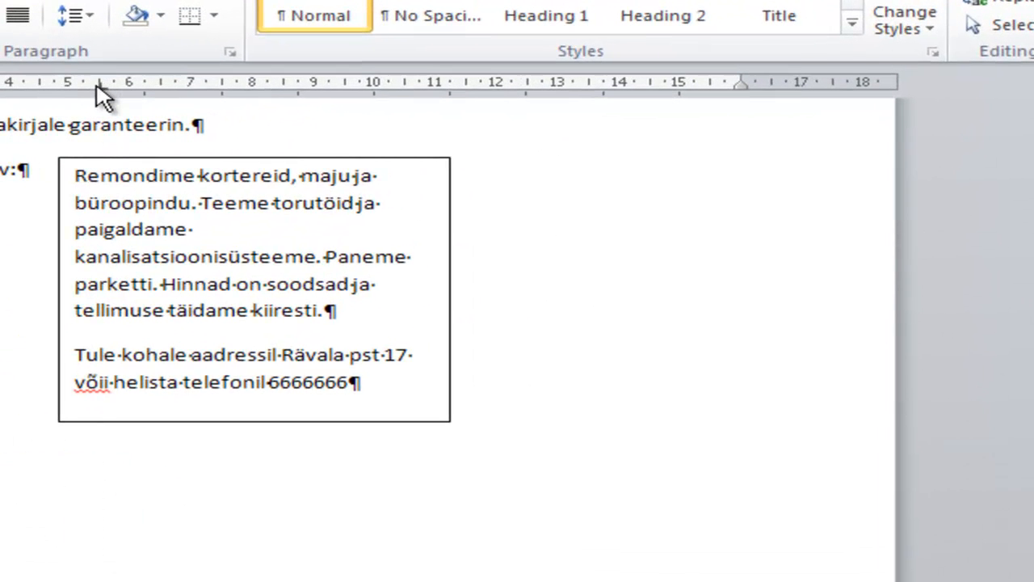
{"action": "key", "text": "Tab"}
{"action": "type", "text": "Tel 6"}
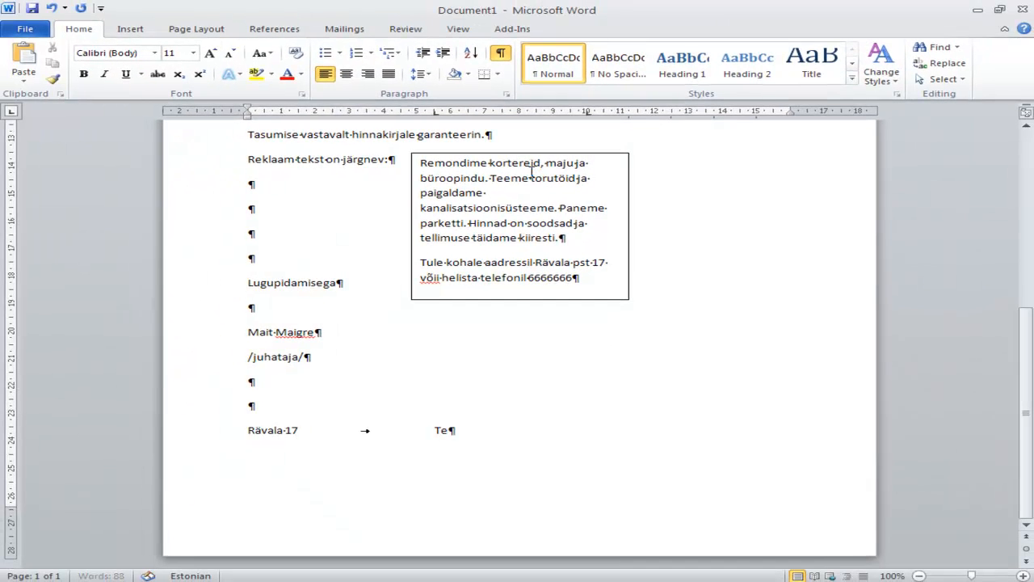
{"action": "type", "text": "6666"}
{"action": "key", "text": "Tab"}
{"action": "type", "text": "E-pos"}
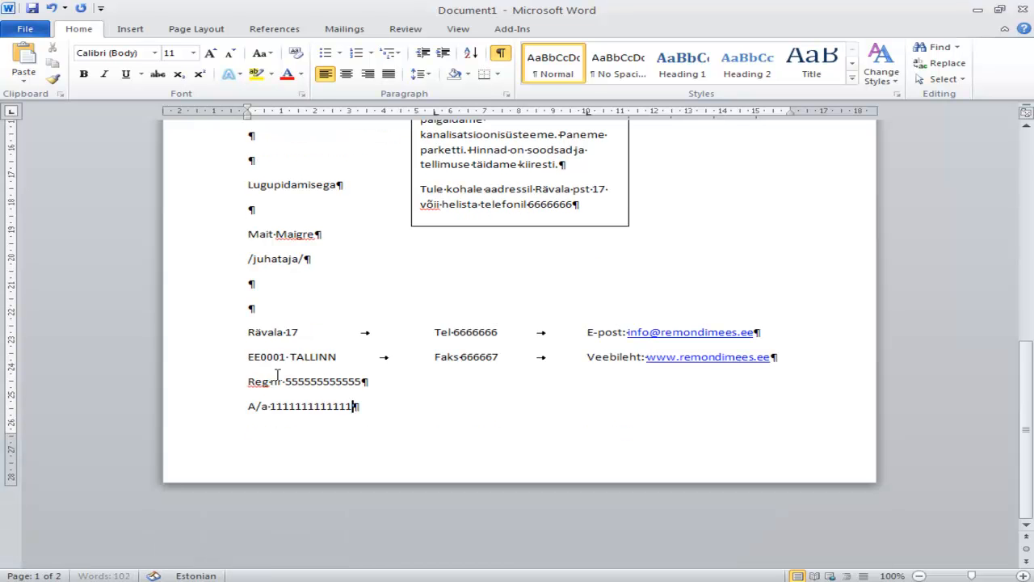
Set the spacing after paragraphs to 0 pt for the whole letter, leaving the line spacing at 1,15
{"action": "scroll", "coordinate": [390, 316], "scroll_direction": "up", "scroll_amount": 2}
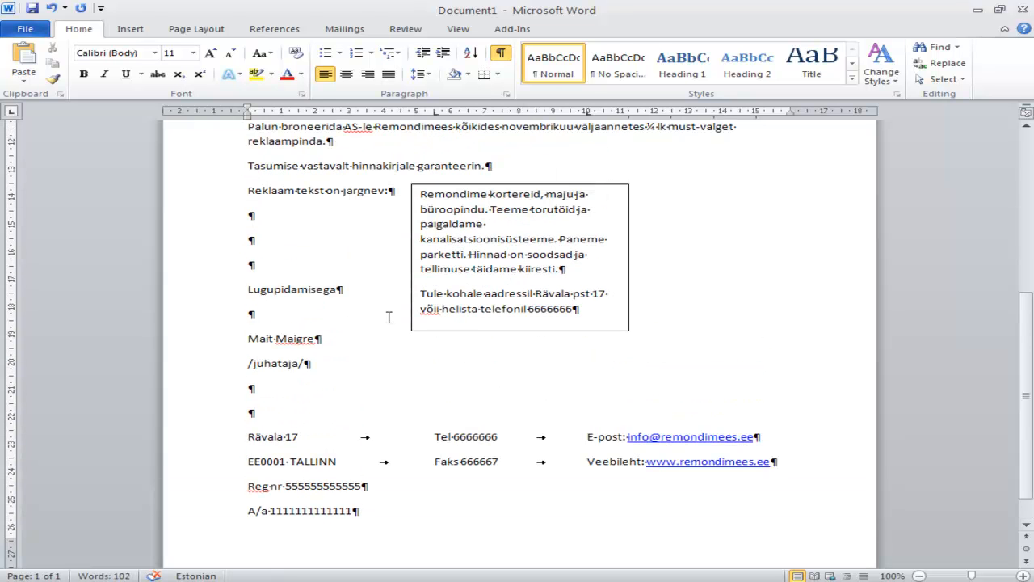
{"action": "scroll", "coordinate": [381, 316], "scroll_direction": "up", "scroll_amount": 4}
{"action": "scroll", "coordinate": [375, 315], "scroll_direction": "down", "scroll_amount": 3}
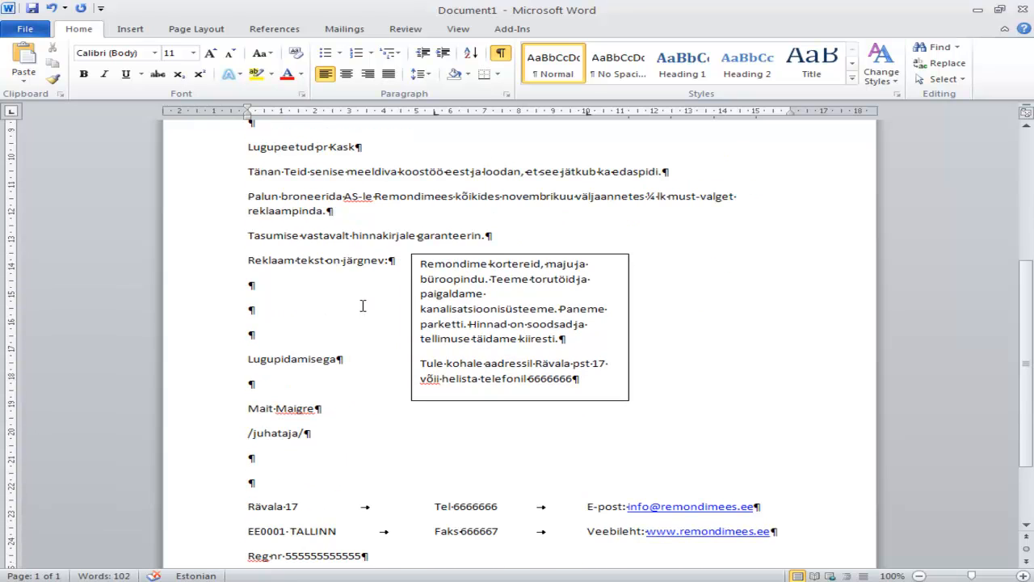
{"action": "scroll", "coordinate": [363, 305], "scroll_direction": "down", "scroll_amount": 3}
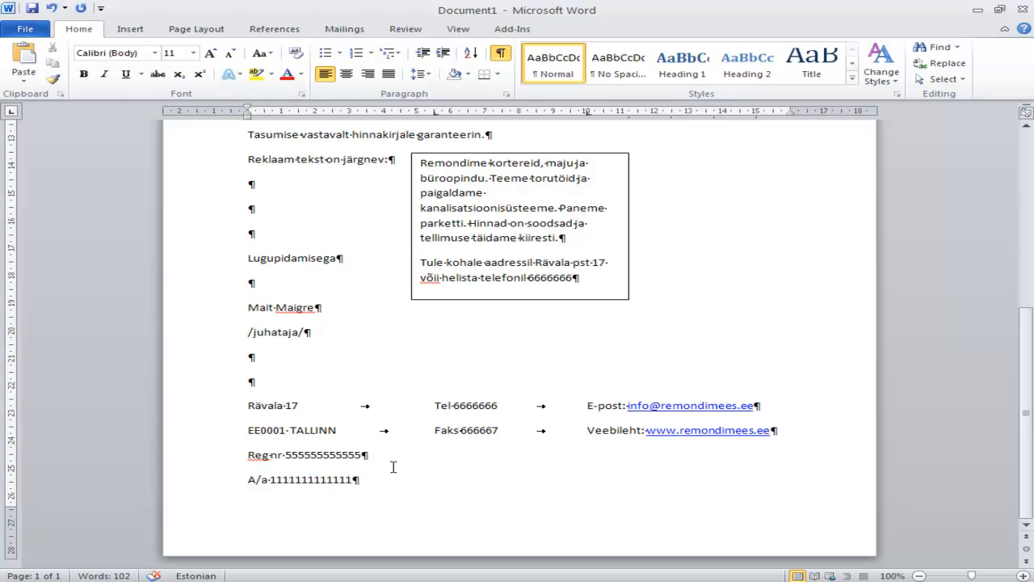
{"action": "key", "text": "ctrl+a"}
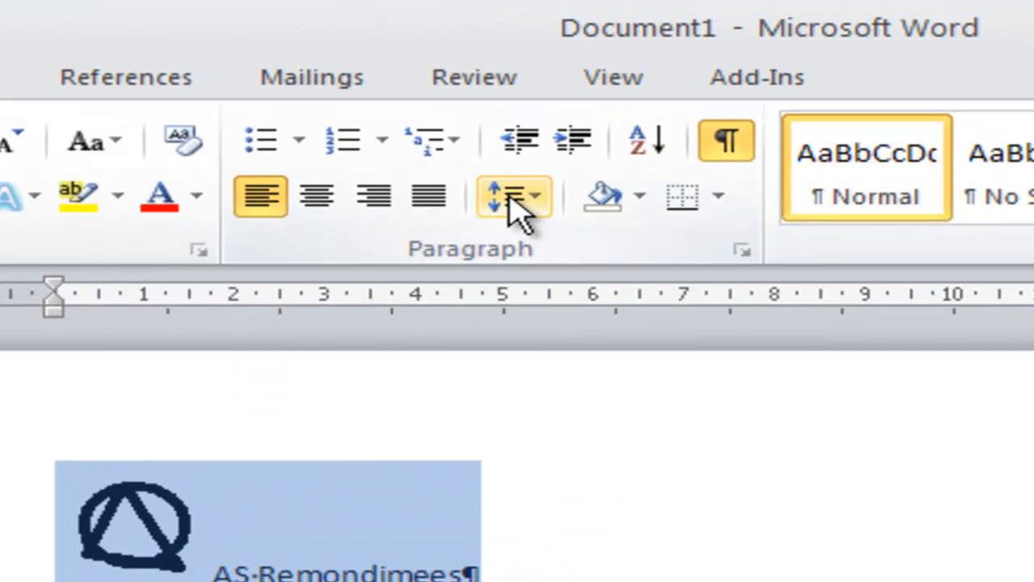
{"action": "left_click", "coordinate": [524, 208]}
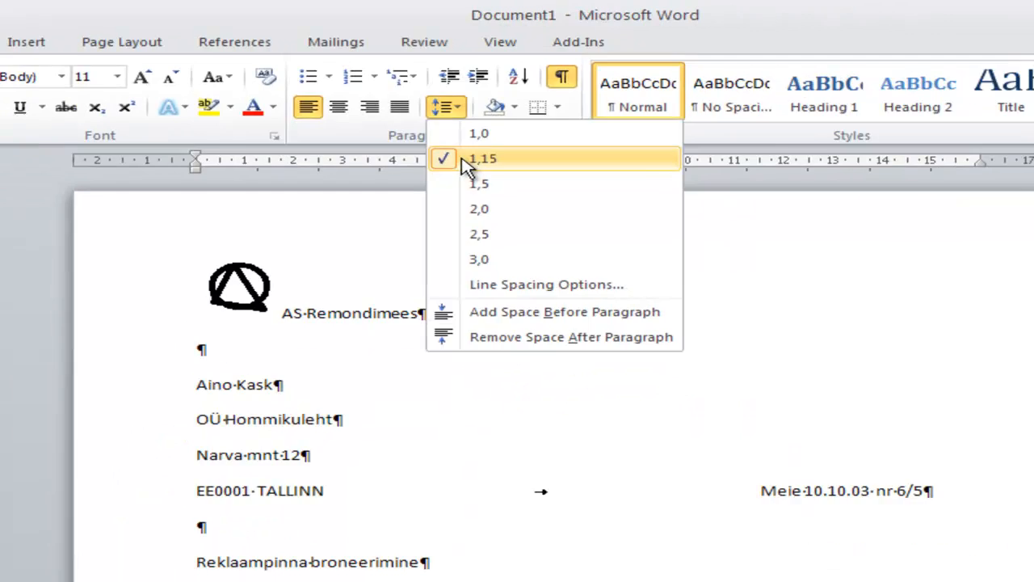
{"action": "left_click", "coordinate": [575, 292]}
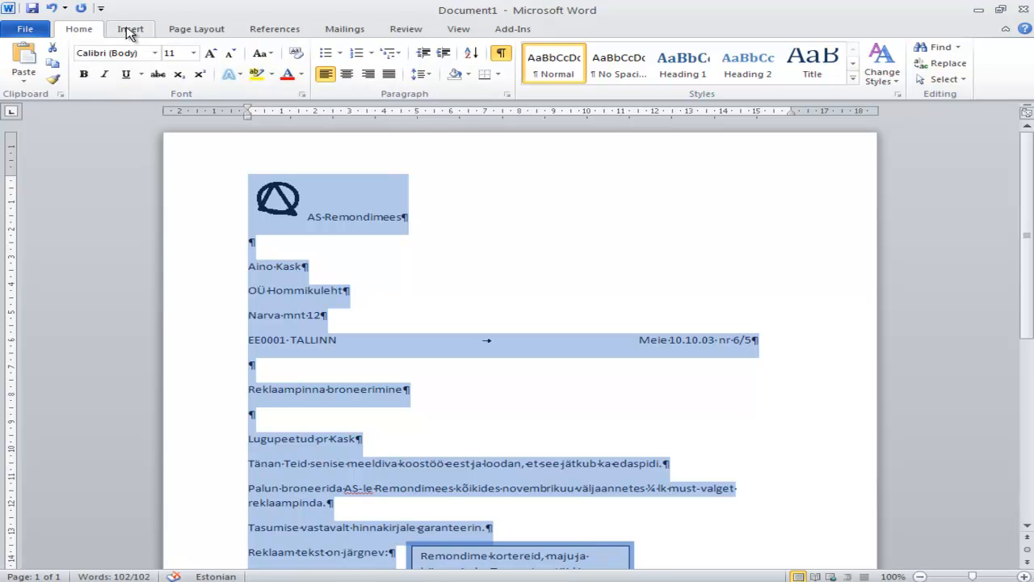
{"action": "left_click", "coordinate": [198, 31]}
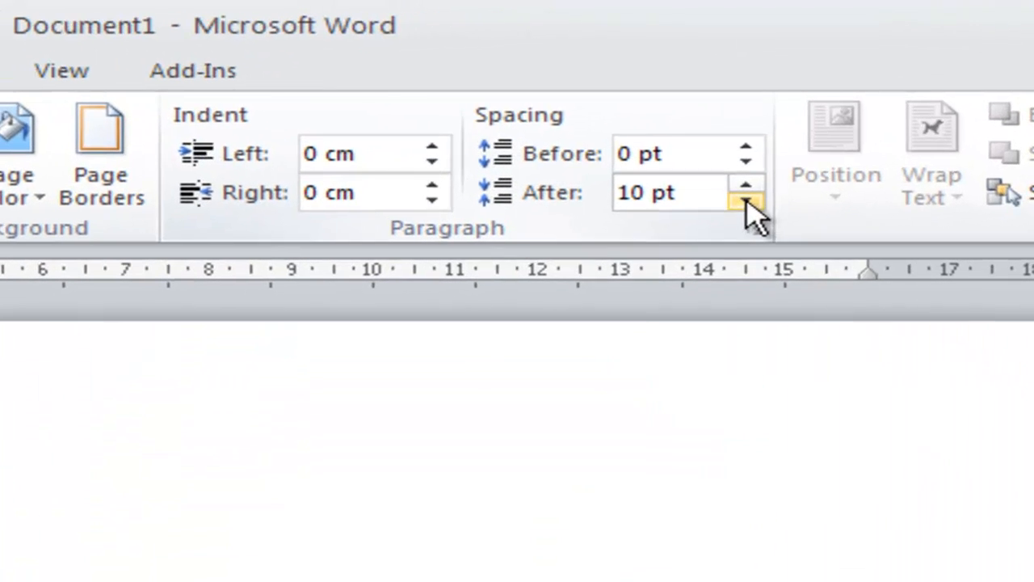
{"action": "left_click", "coordinate": [740, 82]}
{"action": "left_click", "coordinate": [745, 202]}
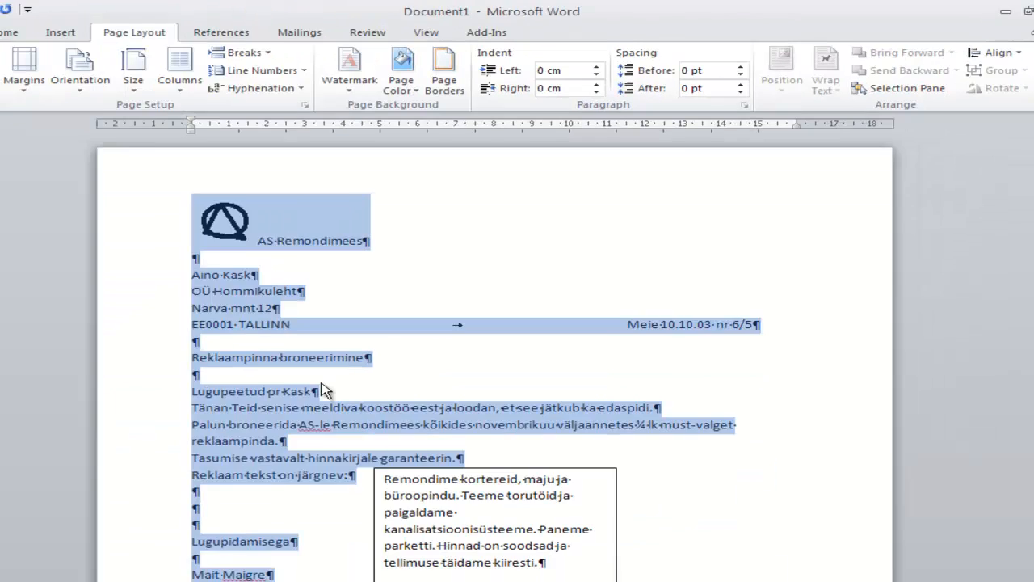
{"action": "left_click", "coordinate": [380, 340]}
Insert three empty paragraphs between "/juhataja/" and the company's contact block
{"action": "scroll", "coordinate": [379, 339], "scroll_direction": "down", "scroll_amount": 3}
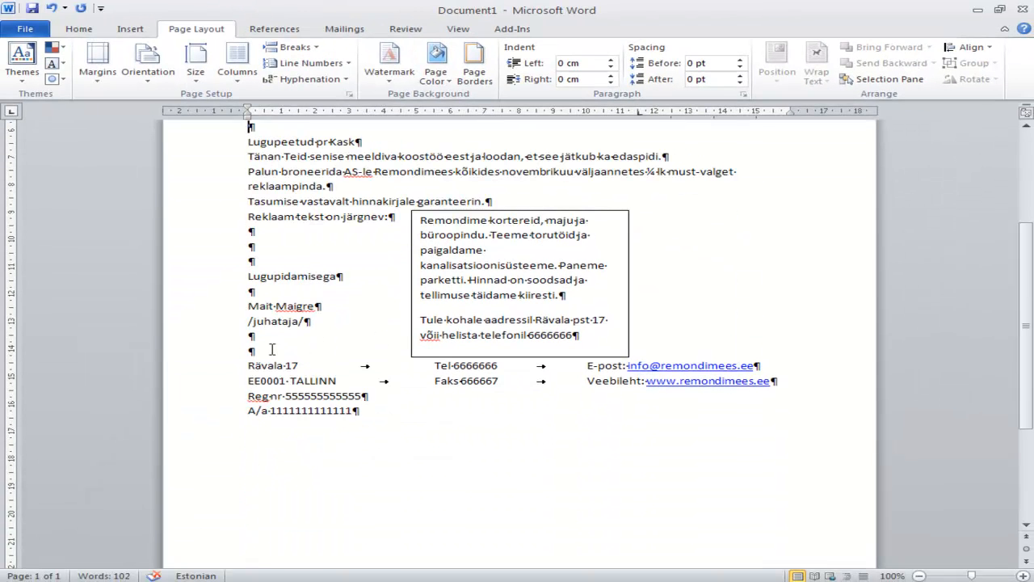
{"action": "key", "text": "Return"}
{"action": "key", "text": "Return"}
{"action": "key", "text": "Return"}
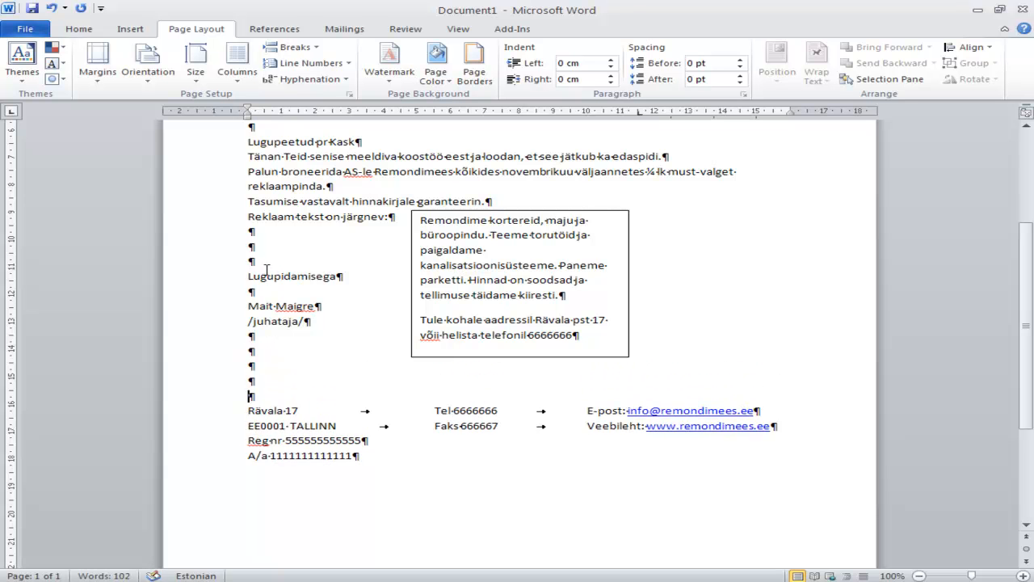
Insert eleven empty paragraphs above "Lugupidamisega" so the closing sits well below the ad text box
{"action": "left_click", "coordinate": [267, 261]}
{"action": "key", "text": "Return"}
{"action": "key", "text": "Return"}
{"action": "key", "text": "Return"}
{"action": "key", "text": "Return"}
{"action": "key", "text": "Return"}
{"action": "scroll", "coordinate": [305, 288], "scroll_direction": "down", "scroll_amount": 2}
{"action": "key", "text": "Return"}
{"action": "key", "text": "Return"}
{"action": "key", "text": "Return"}
{"action": "key", "text": "Return"}
{"action": "key", "text": "Return"}
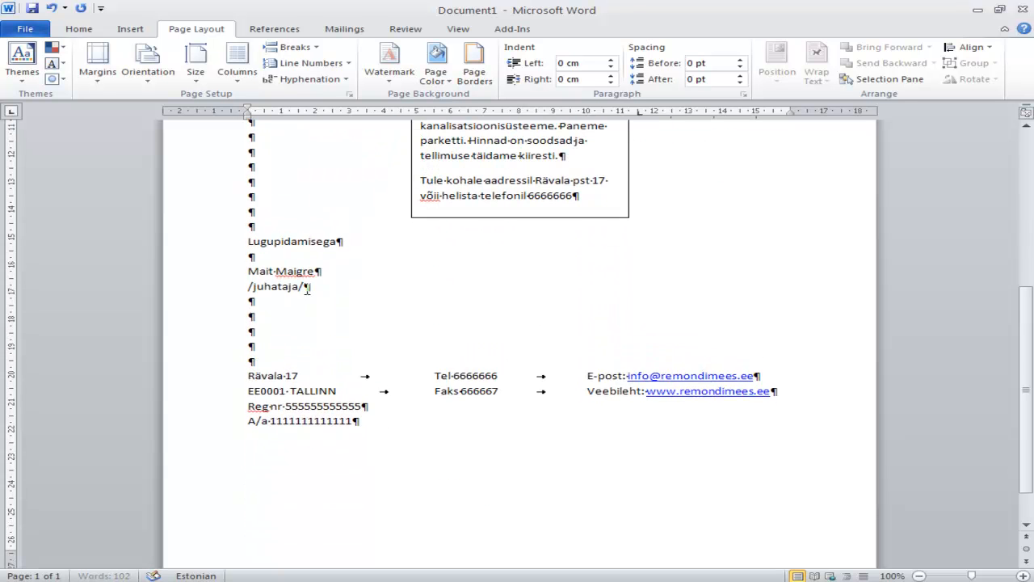
{"action": "scroll", "coordinate": [307, 288], "scroll_direction": "down", "scroll_amount": 1}
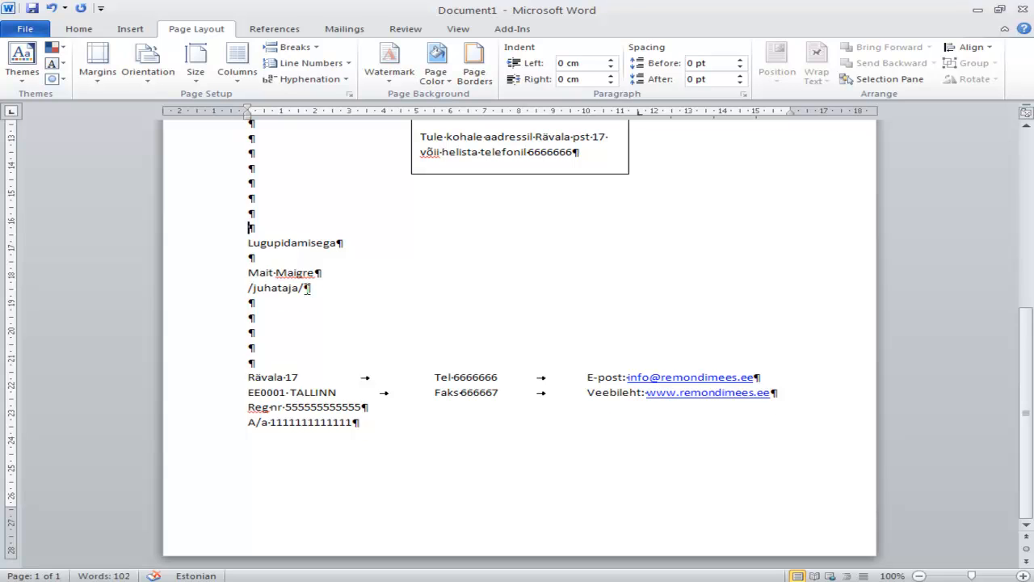
{"action": "key", "text": "Return"}
Format the company name "AS Remondimees" beside the logo as bold, 20 pt text
{"action": "scroll", "coordinate": [308, 290], "scroll_direction": "up", "scroll_amount": 7}
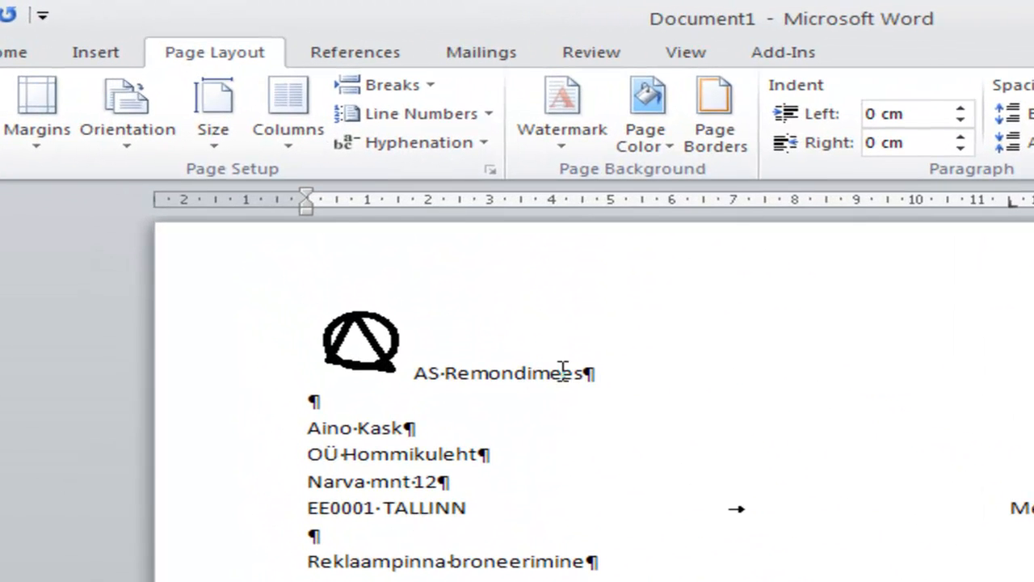
{"action": "left_click_drag", "start_coordinate": [622, 374], "coordinate": [398, 376]}
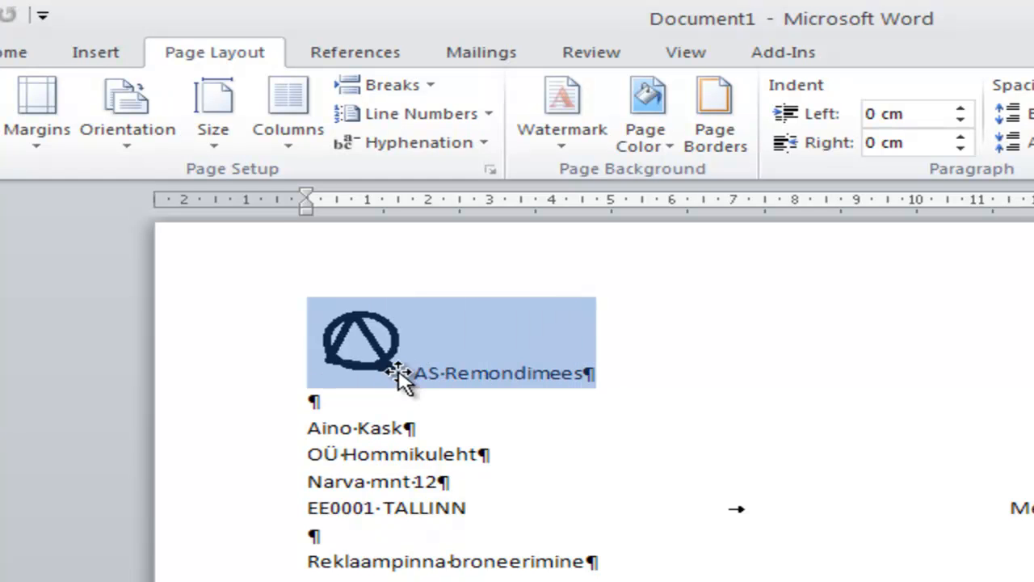
{"action": "left_click", "coordinate": [6, 57]}
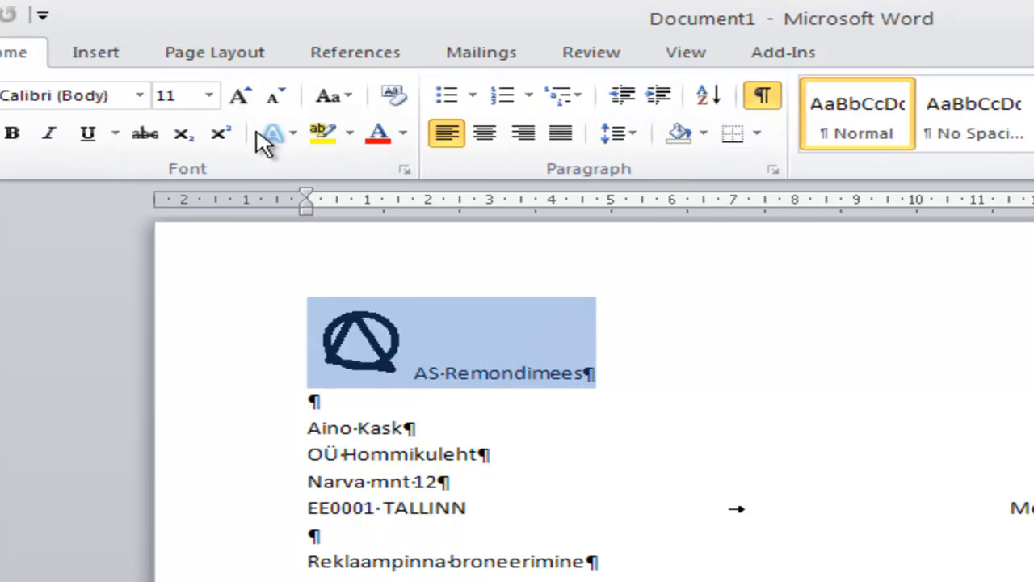
{"action": "left_click", "coordinate": [209, 96]}
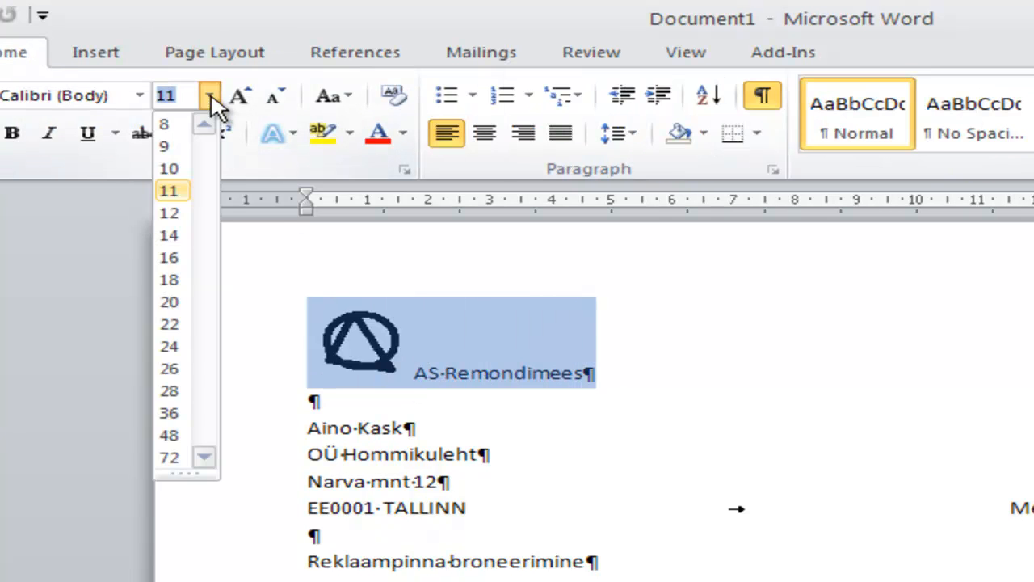
{"action": "left_click", "coordinate": [174, 302]}
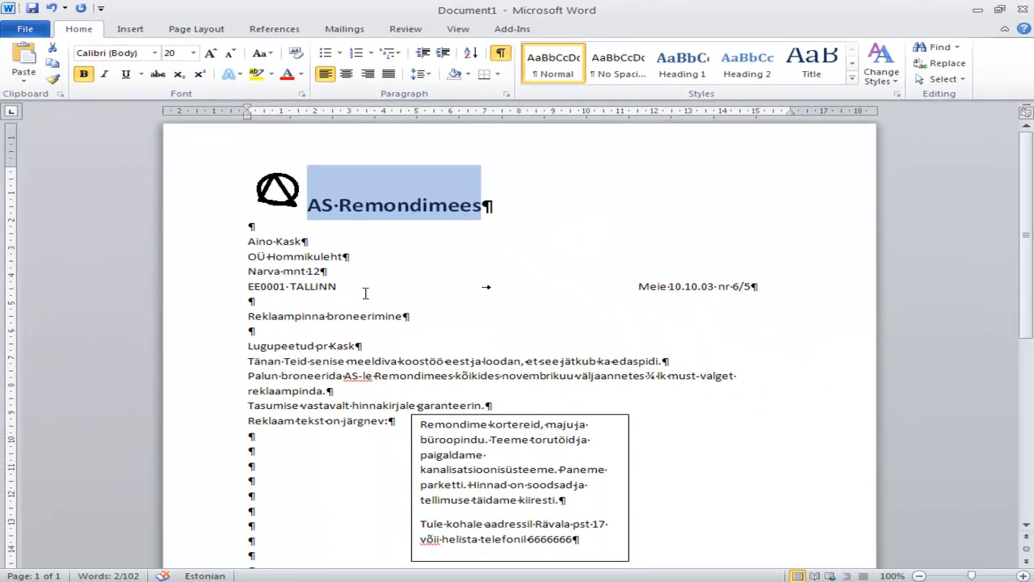
Set the font of the whole letter, from the company name to the contact block, to Times New Roman
{"action": "scroll", "coordinate": [431, 324], "scroll_direction": "down", "scroll_amount": 12}
{"action": "triple_click", "coordinate": [219, 198]}
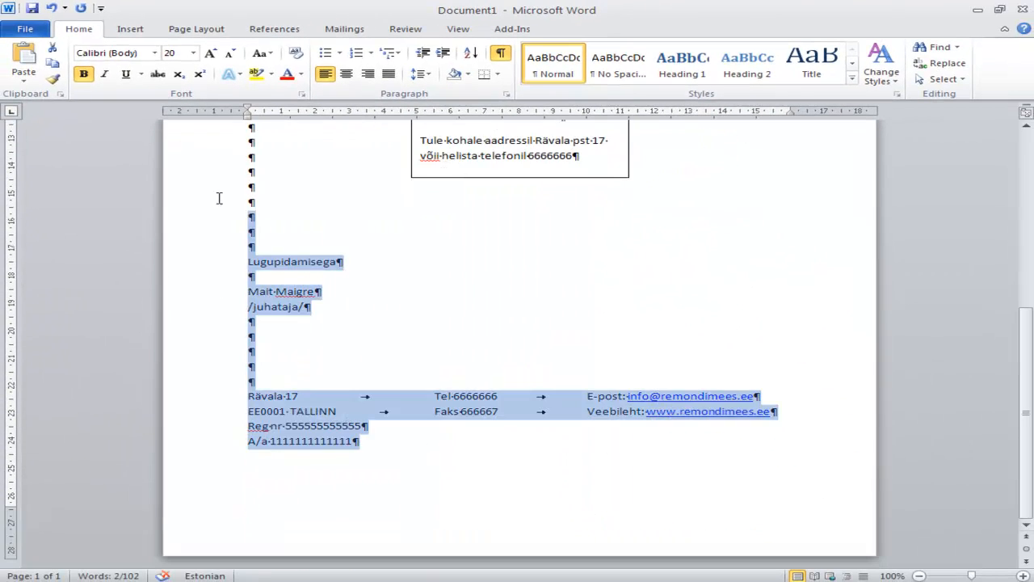
{"action": "scroll", "coordinate": [219, 199], "scroll_direction": "up", "scroll_amount": 12}
{"action": "left_click", "coordinate": [139, 57]}
{"action": "type", "text": "Times New Roman"}
{"action": "key", "text": "Return"}
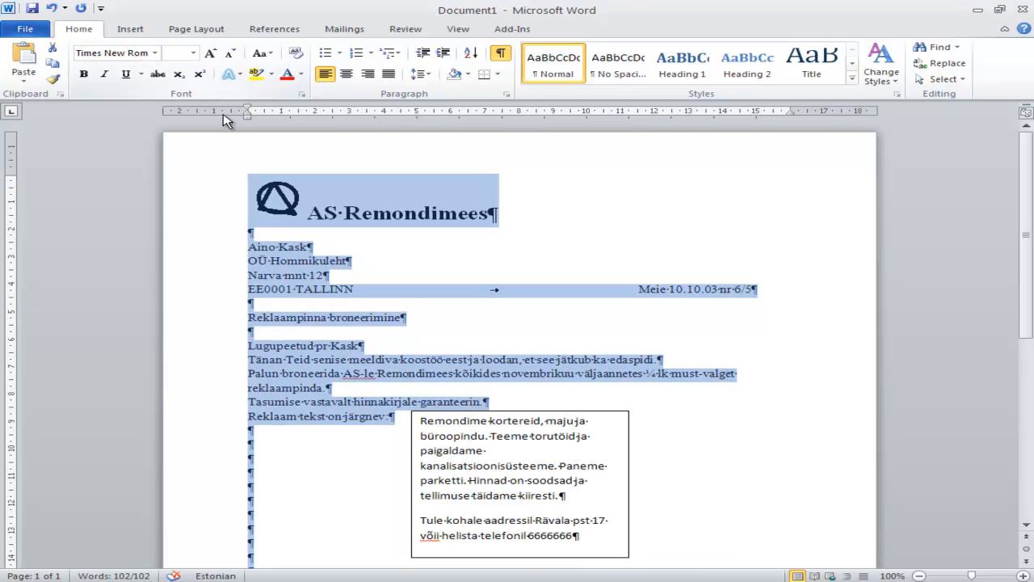
Set the font size of all letter text below the "AS Remondimees" heading to 12 pt
{"action": "left_click", "coordinate": [372, 254]}
{"action": "left_click_drag", "start_coordinate": [247, 244], "coordinate": [558, 471]}
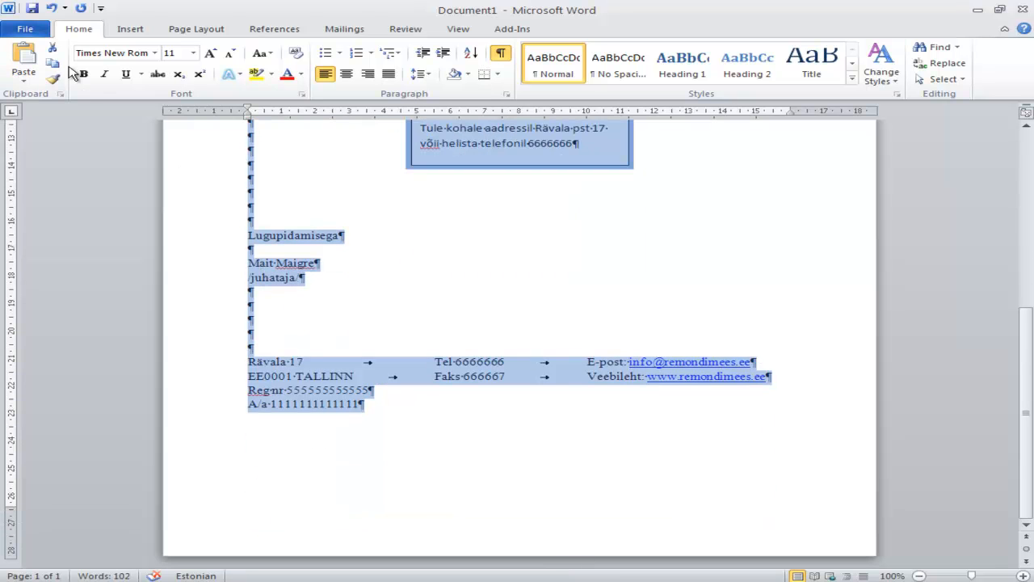
{"action": "type", "text": "12"}
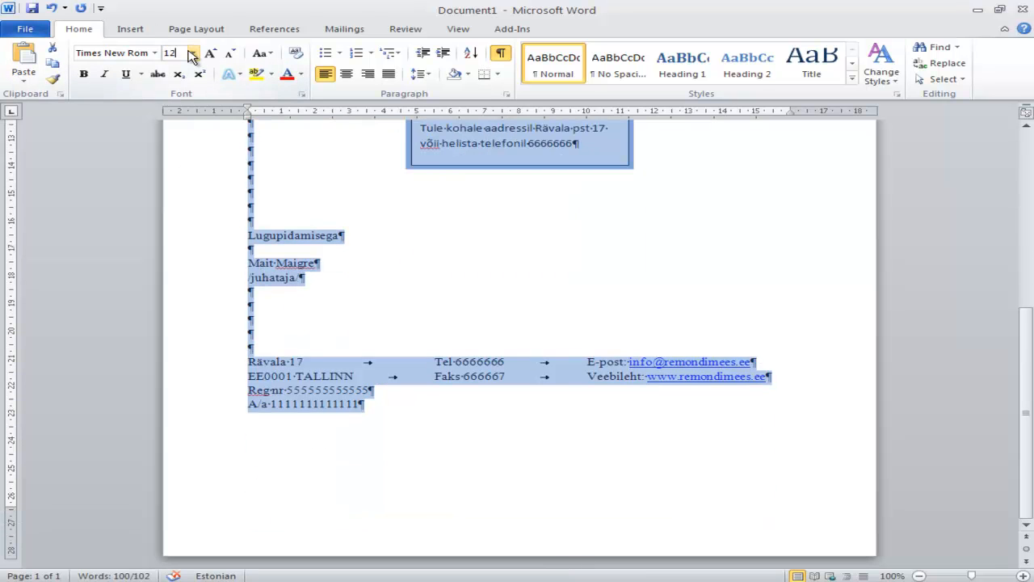
{"action": "key", "text": "Return"}
{"action": "scroll", "coordinate": [462, 234], "scroll_direction": "up", "scroll_amount": 5}
{"action": "left_click", "coordinate": [582, 363]}
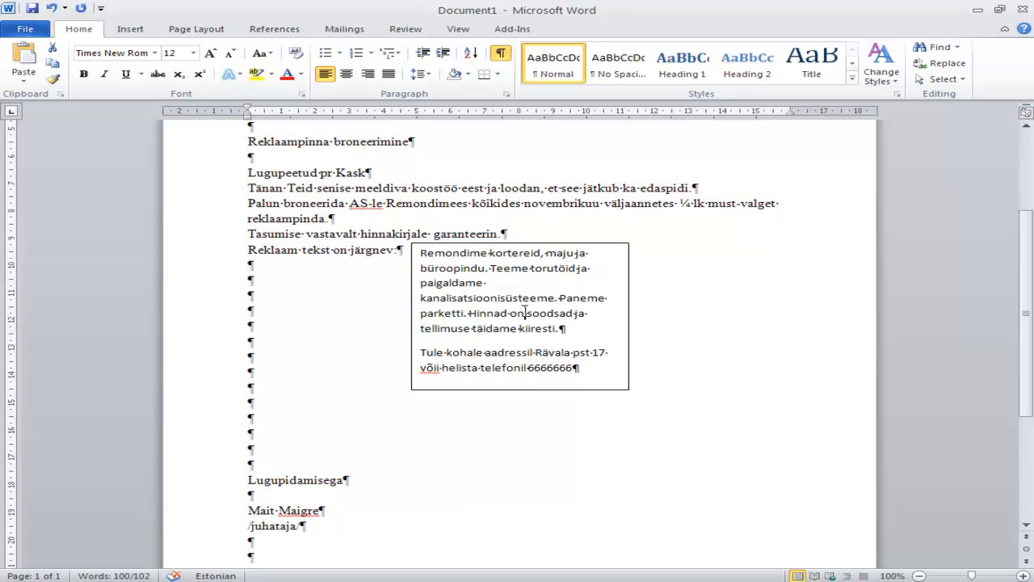
{"action": "left_click_drag", "start_coordinate": [582, 364], "coordinate": [429, 234]}
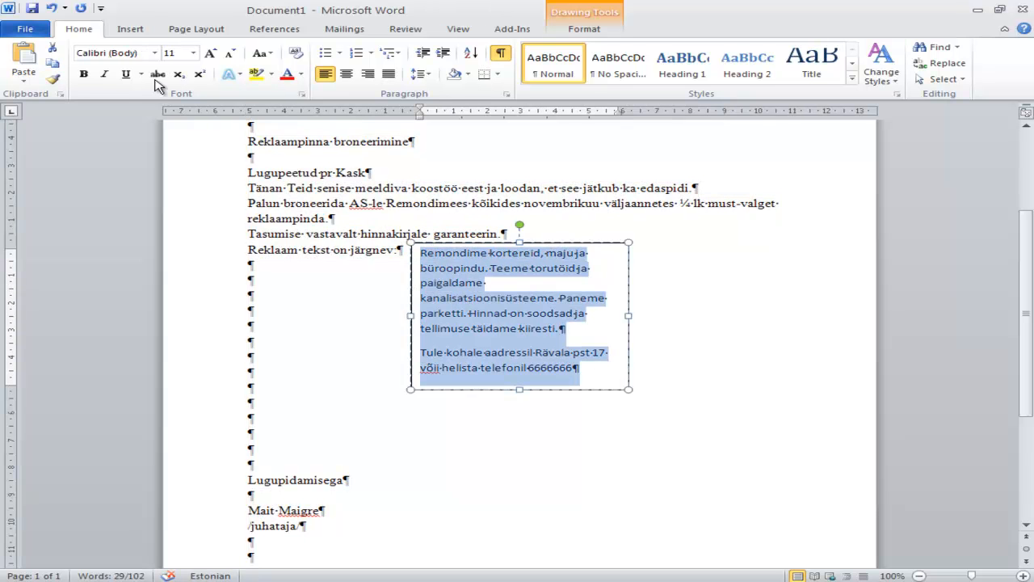
{"action": "left_click", "coordinate": [142, 53]}
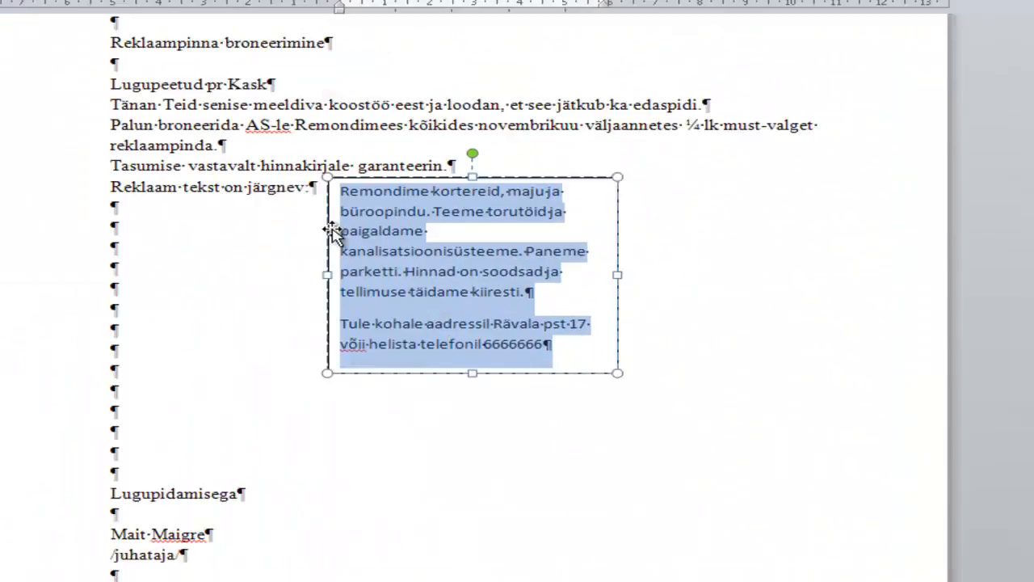
{"action": "left_click", "coordinate": [105, 97]}
Move the ad text box below the "Reklaam tekst on järgnev:" line and enlarge it slightly to about 7 cm wide
{"action": "left_click", "coordinate": [350, 155]}
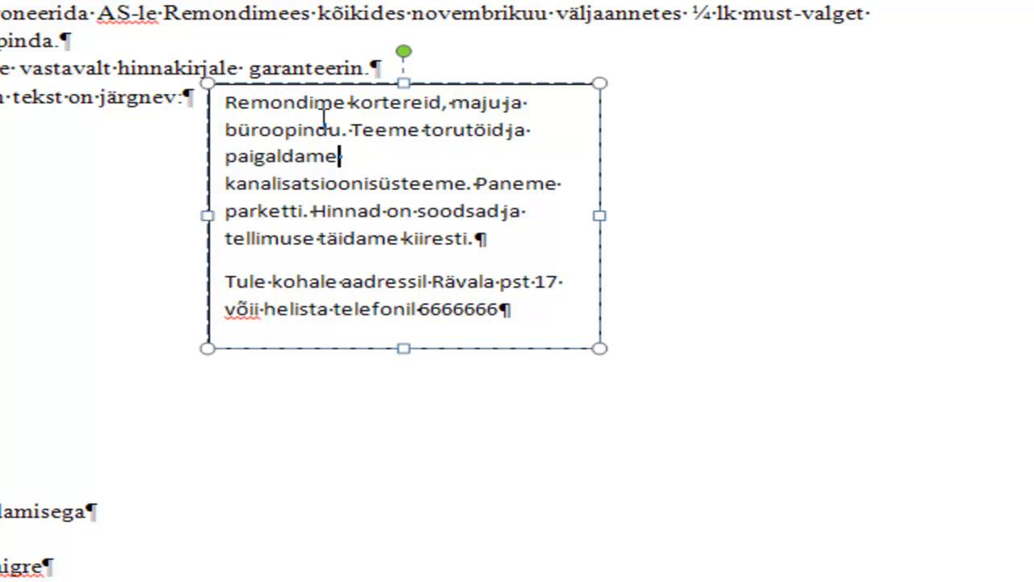
{"action": "left_click", "coordinate": [321, 85]}
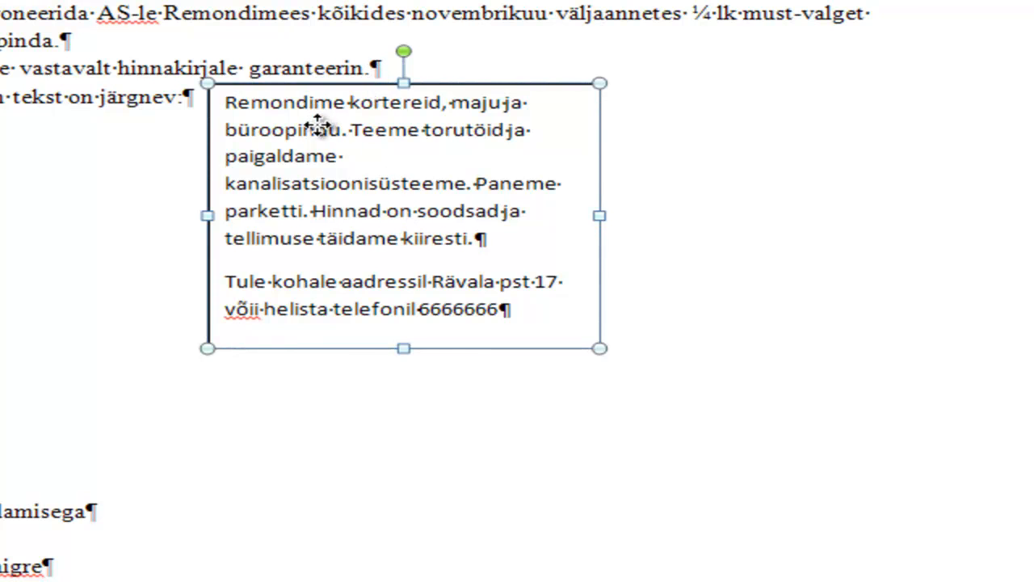
{"action": "left_click_drag", "start_coordinate": [320, 123], "coordinate": [320, 147]}
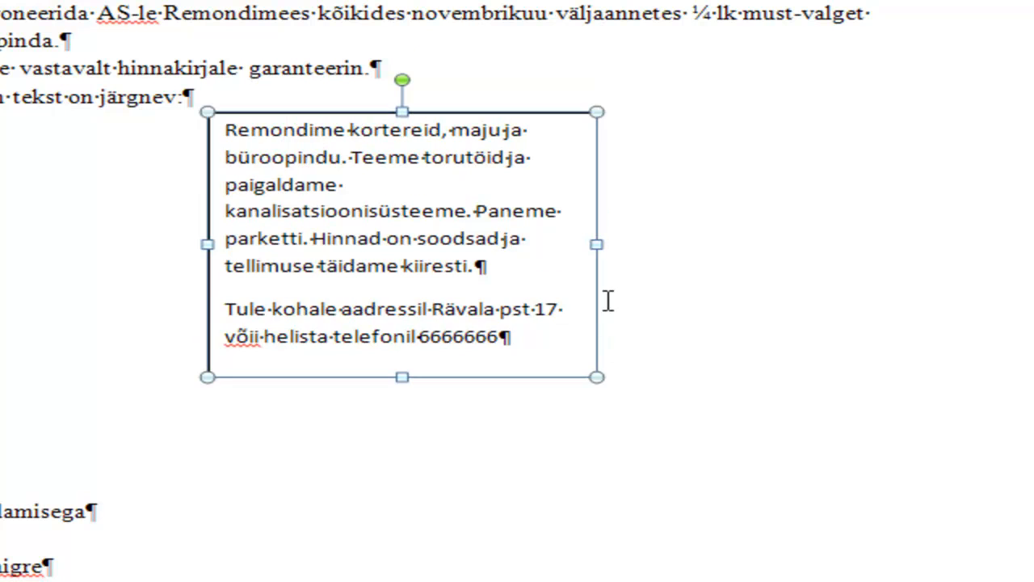
{"action": "left_click_drag", "start_coordinate": [598, 376], "coordinate": [637, 385]}
{"action": "left_click_drag", "start_coordinate": [380, 113], "coordinate": [398, 160]}
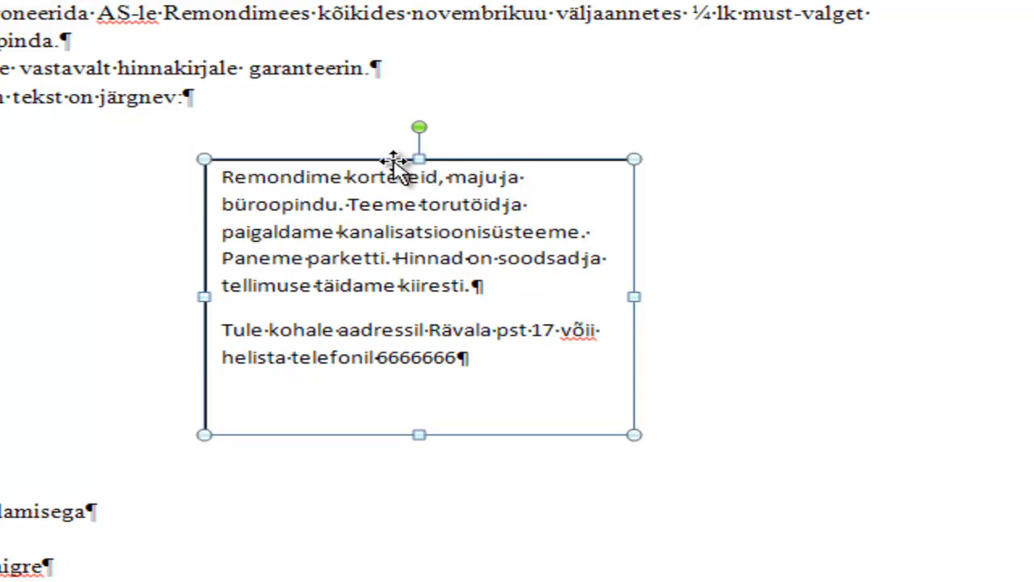
Justify both paragraphs of the ad text inside the text box
{"action": "left_click_drag", "start_coordinate": [488, 357], "coordinate": [215, 169]}
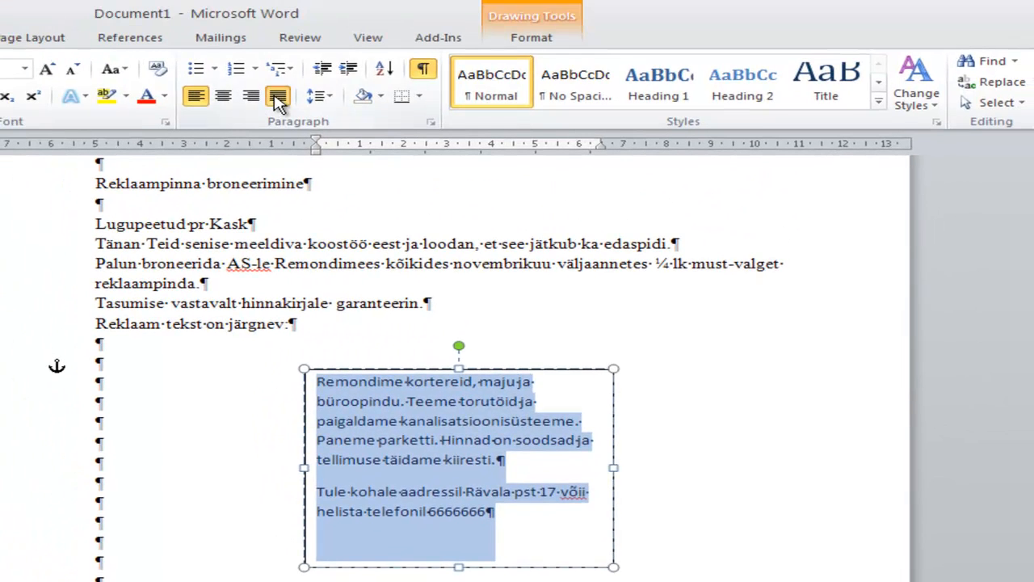
{"action": "left_click", "coordinate": [277, 96]}
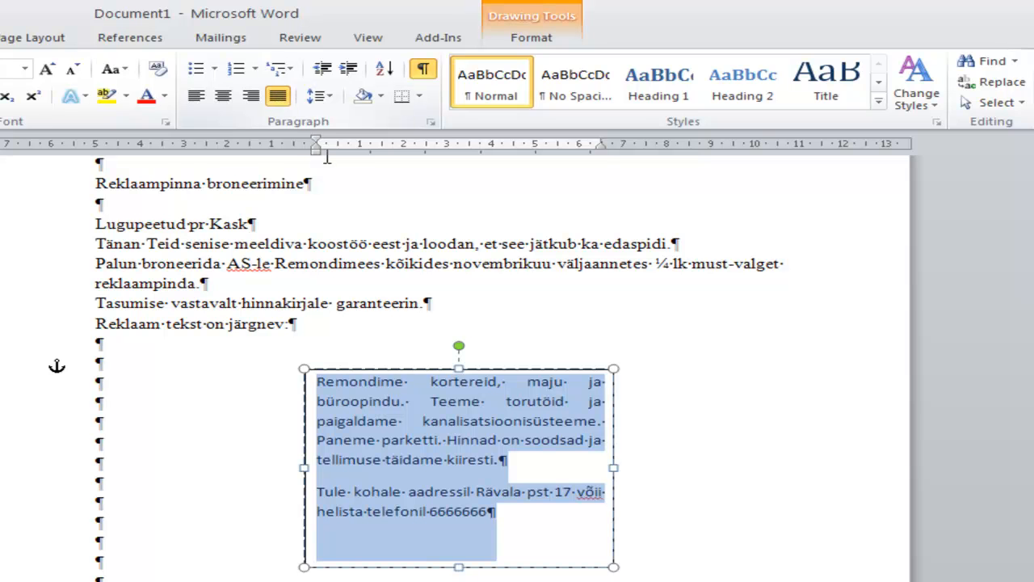
Indent the first line of both ad paragraphs by about 0.75 cm and shorten the text box to about 3.9 cm high
{"action": "left_click_drag", "start_coordinate": [318, 145], "coordinate": [346, 143]}
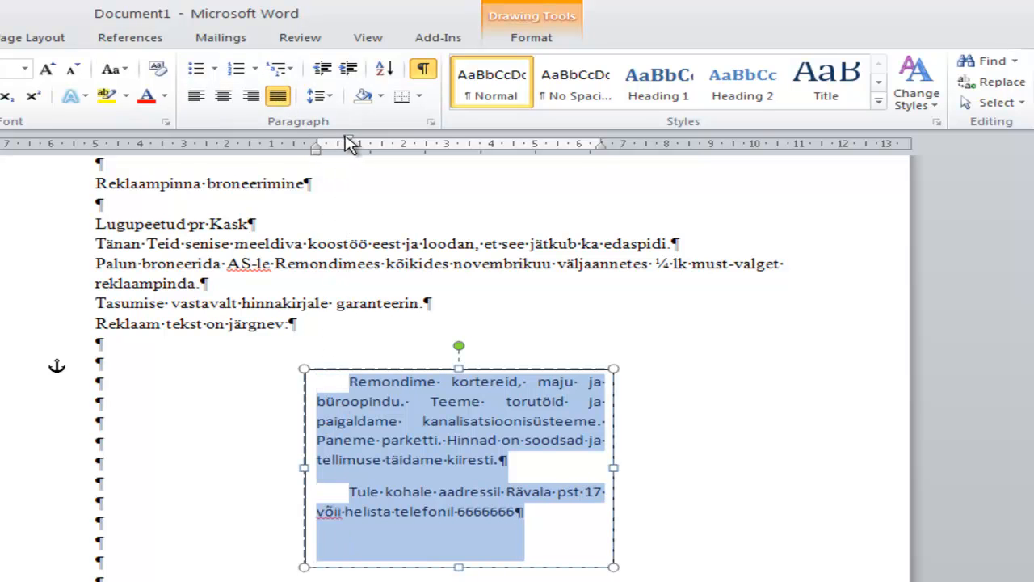
{"action": "left_click_drag", "start_coordinate": [527, 439], "coordinate": [529, 416]}
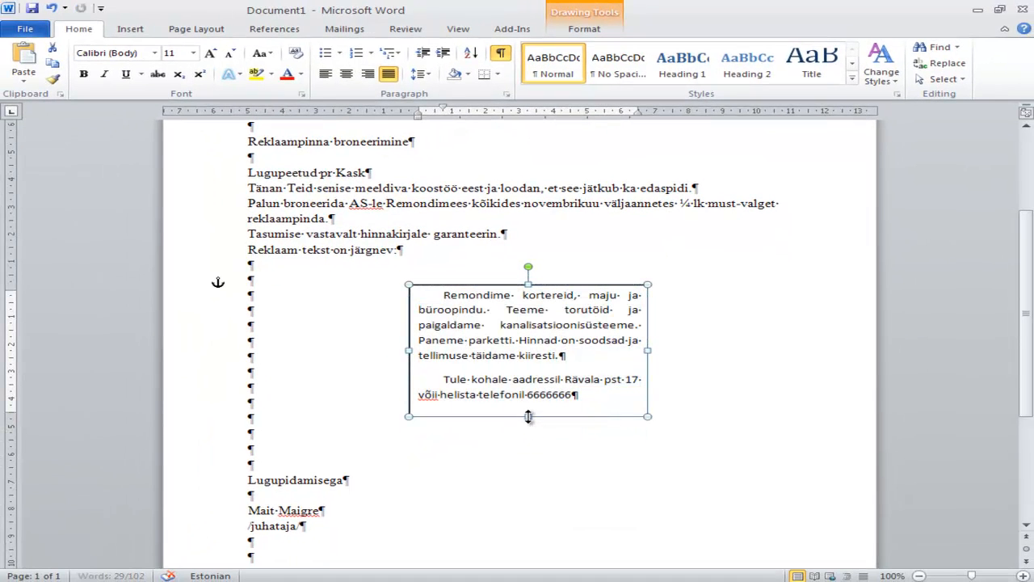
{"action": "left_click", "coordinate": [431, 257]}
Add a top border to the first line of the contact block at the end of the letter
{"action": "scroll", "coordinate": [431, 259], "scroll_direction": "up", "scroll_amount": 3}
{"action": "scroll", "coordinate": [358, 327], "scroll_direction": "down", "scroll_amount": 7}
{"action": "left_click_drag", "start_coordinate": [247, 409], "coordinate": [680, 410]}
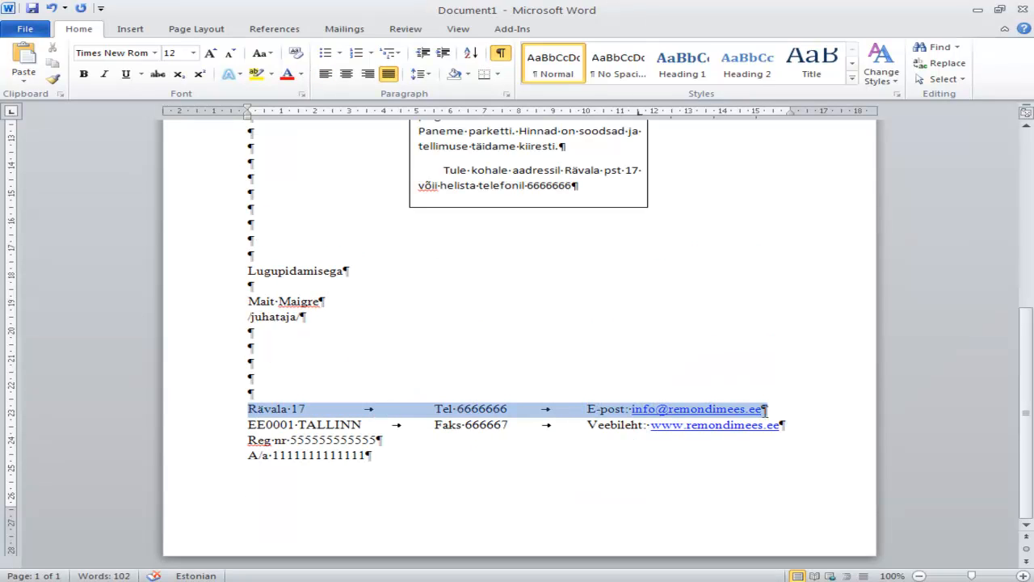
{"action": "left_click_drag", "start_coordinate": [766, 410], "coordinate": [772, 418]}
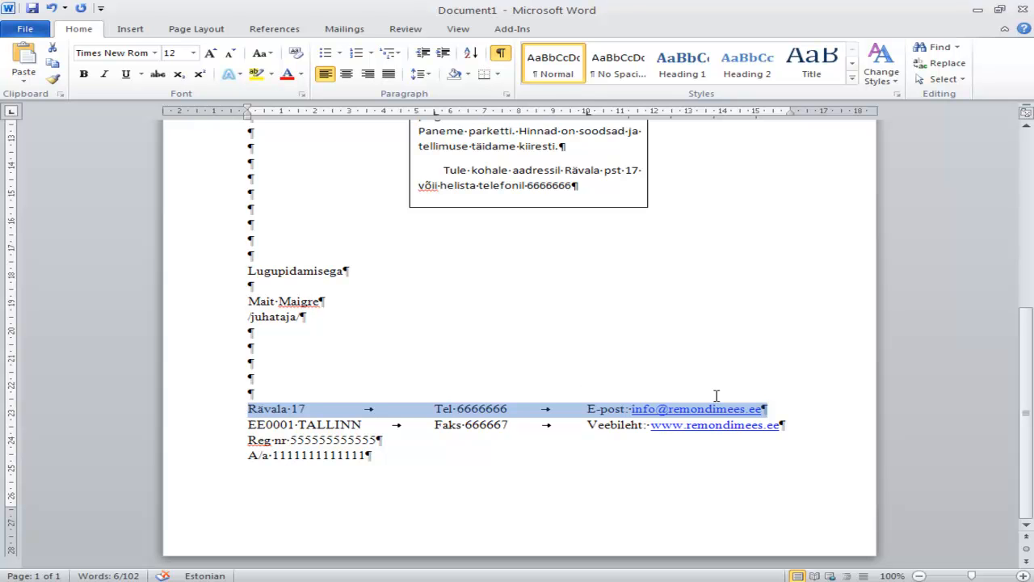
{"action": "left_click", "coordinate": [499, 75]}
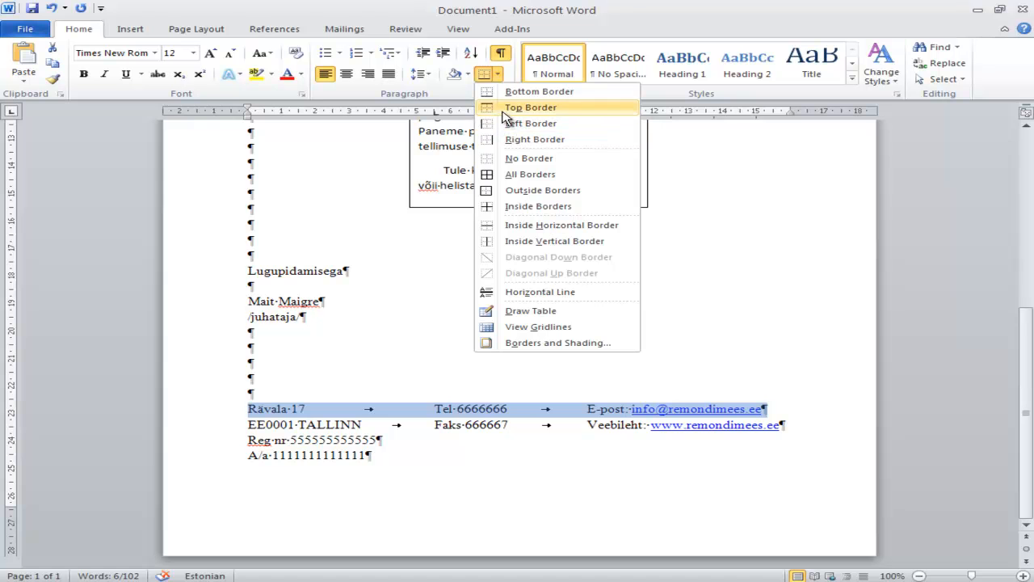
{"action": "left_click", "coordinate": [526, 109]}
{"action": "left_click", "coordinate": [334, 337]}
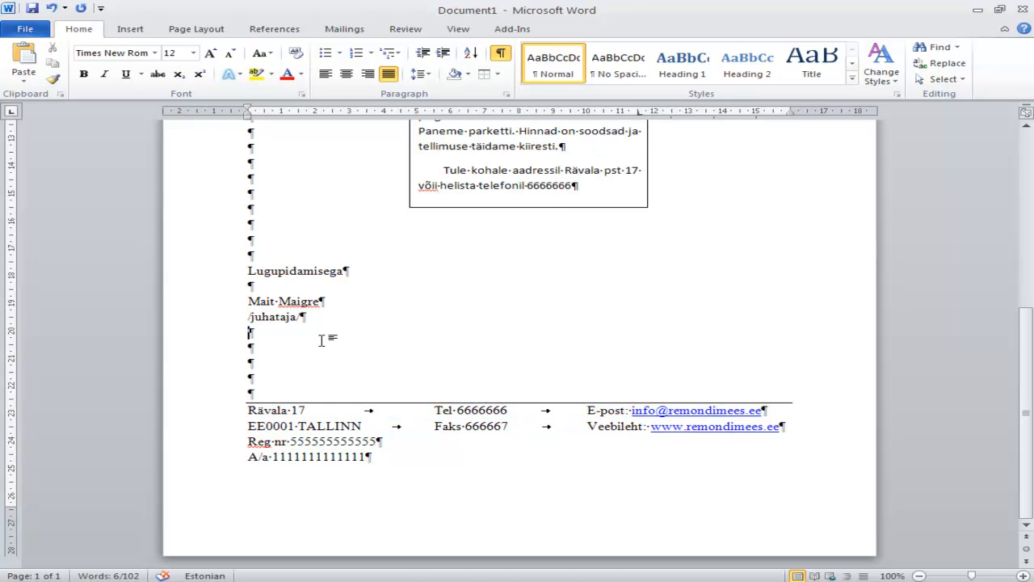
Centre the "AS Remondimees" heading line with its logo
{"action": "scroll", "coordinate": [419, 320], "scroll_direction": "up", "scroll_amount": 8}
{"action": "scroll", "coordinate": [420, 321], "scroll_direction": "up", "scroll_amount": 1}
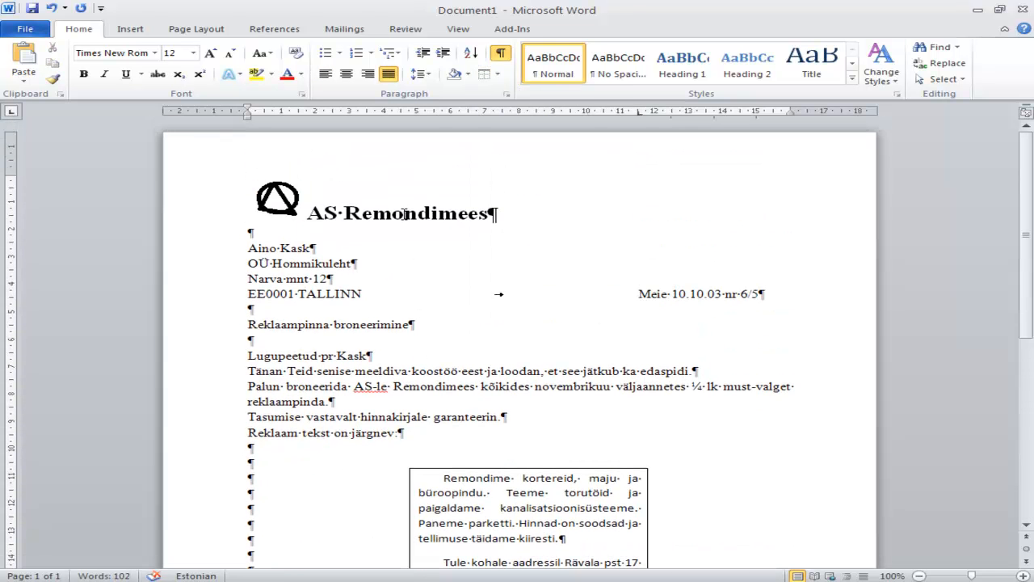
{"action": "left_click", "coordinate": [479, 213]}
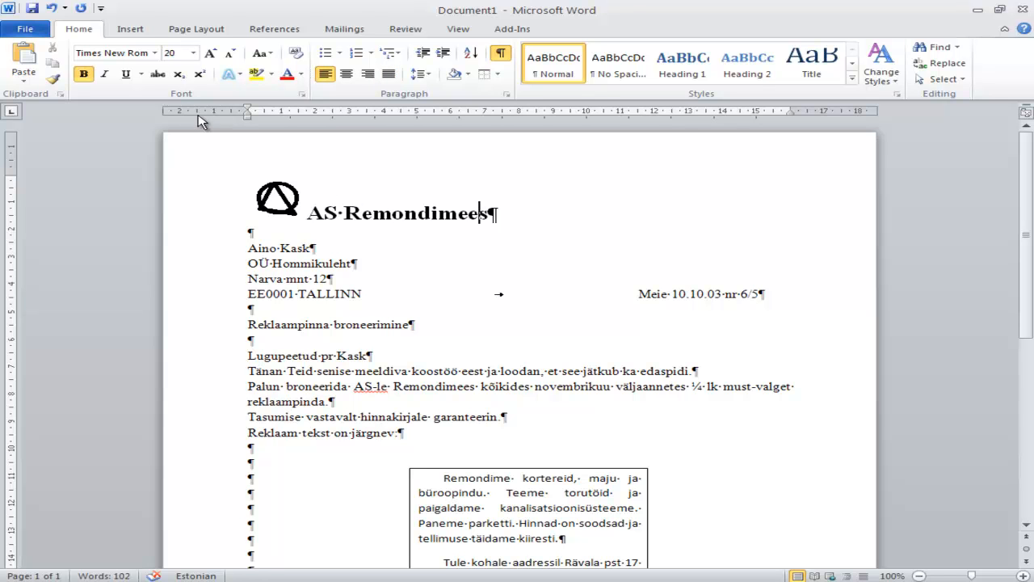
{"action": "left_click", "coordinate": [347, 74]}
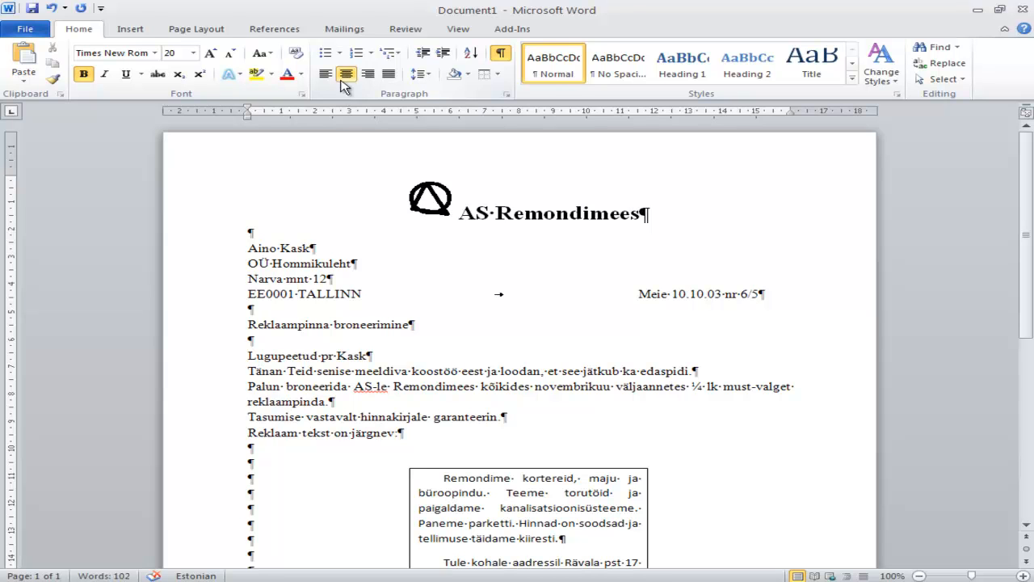
Examine the layout of the whole letter at 50% and 60% zoom, from the heading down to the contact block
{"action": "scroll", "coordinate": [548, 217], "scroll_direction": "down", "scroll_amount": 3}
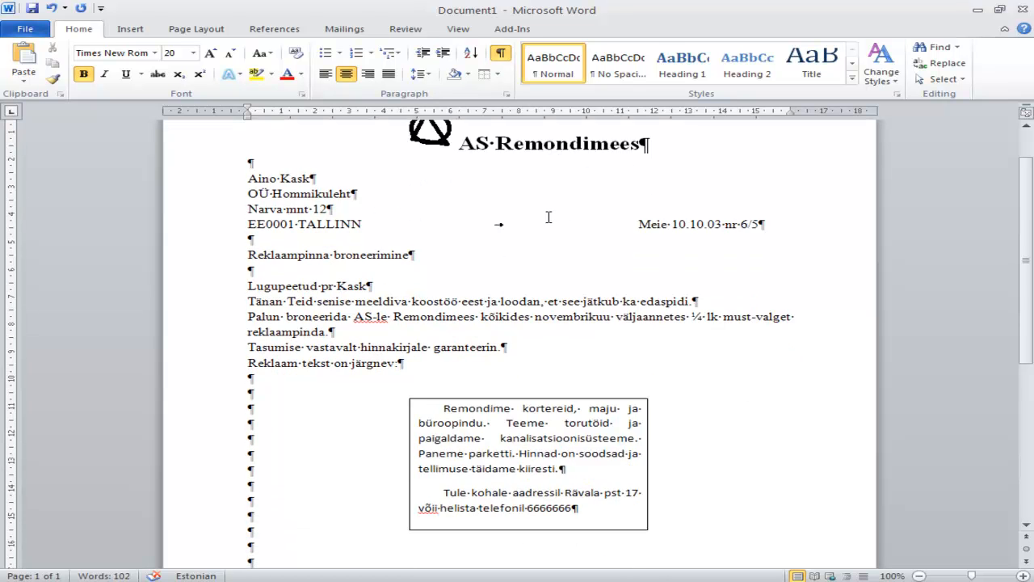
{"action": "scroll", "coordinate": [549, 218], "scroll_direction": "down", "scroll_amount": 2}
{"action": "scroll", "coordinate": [549, 218], "scroll_direction": "up", "scroll_amount": 5}
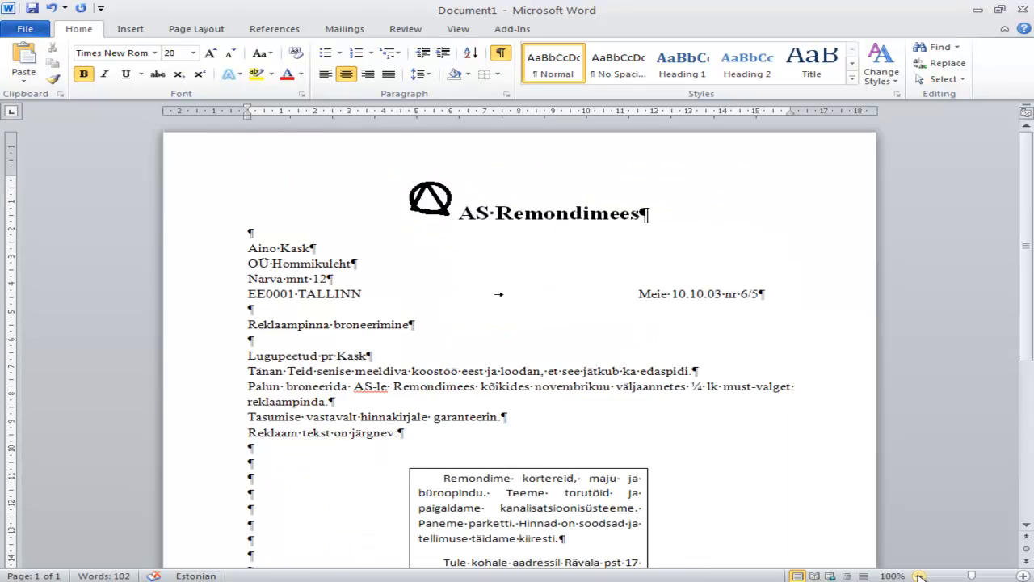
{"action": "left_click", "coordinate": [919, 575]}
{"action": "left_click", "coordinate": [919, 576]}
{"action": "left_click", "coordinate": [920, 575]}
{"action": "left_click", "coordinate": [920, 575]}
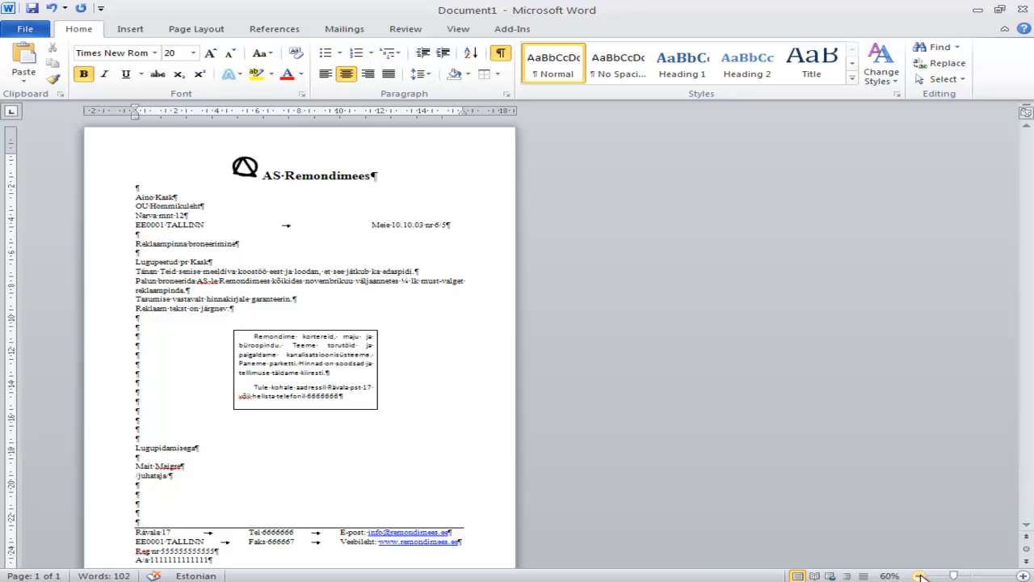
{"action": "left_click", "coordinate": [920, 575]}
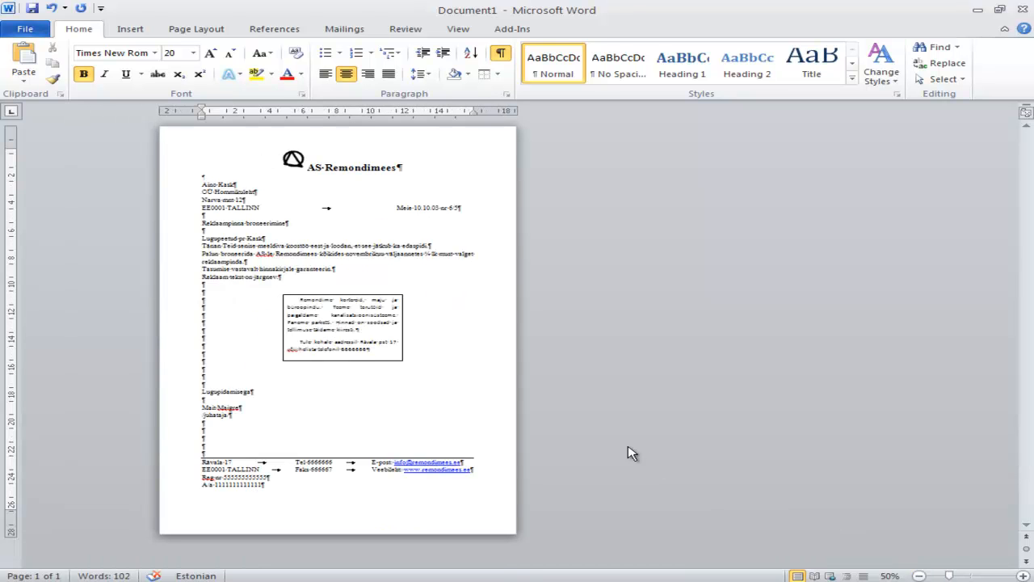
{"action": "left_click", "coordinate": [1024, 575]}
{"action": "scroll", "coordinate": [410, 358], "scroll_direction": "down", "scroll_amount": 3}
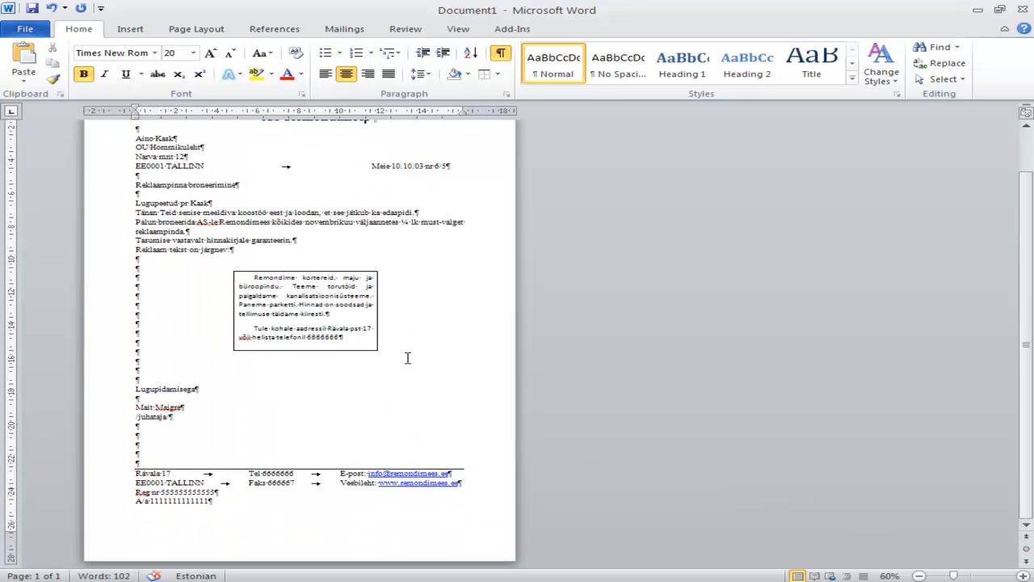